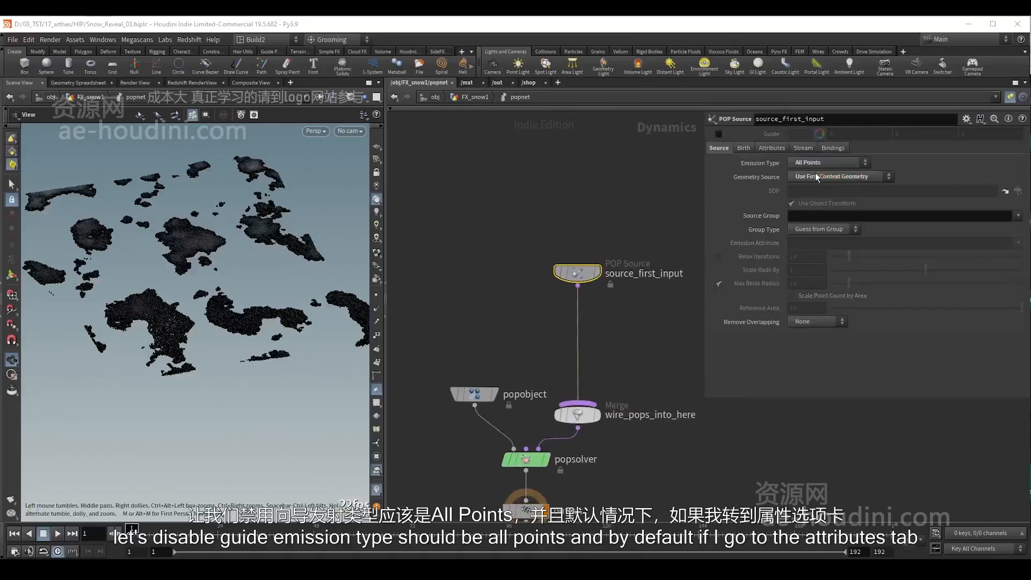
# - Show the POP source's attribute inheritance settings, and display the blast3 result in the parent network with point trails turned on
pyautogui.click(776, 148)
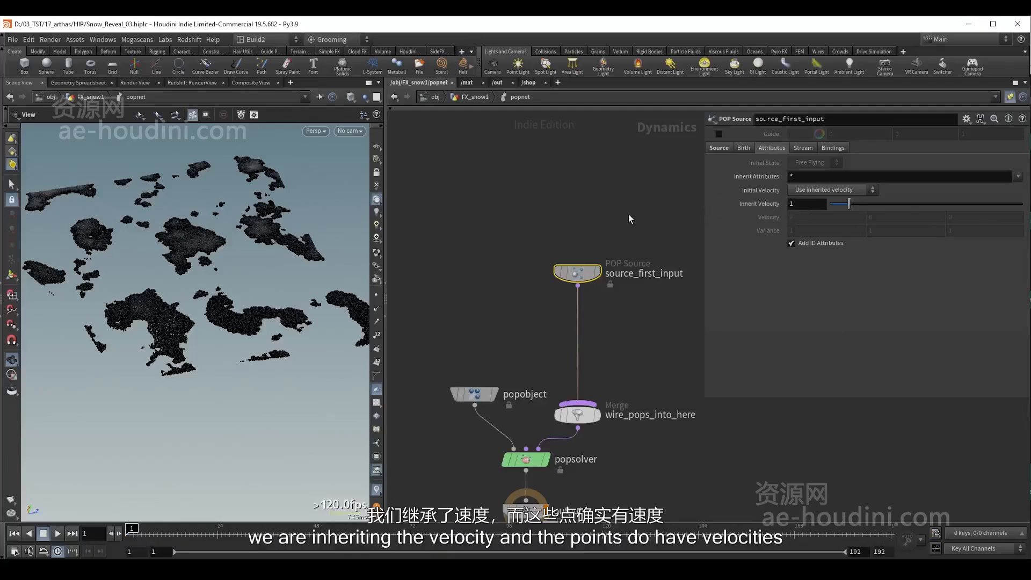
pyautogui.press('u')
pyautogui.click(543, 301)
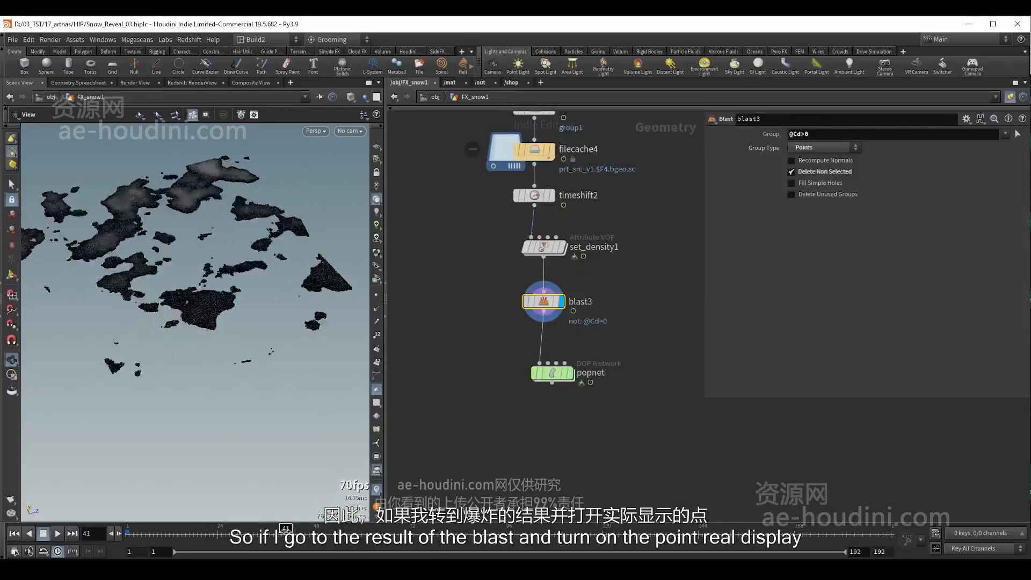
pyautogui.moveTo(288, 271); pyautogui.dragTo(333, 296, button='right')
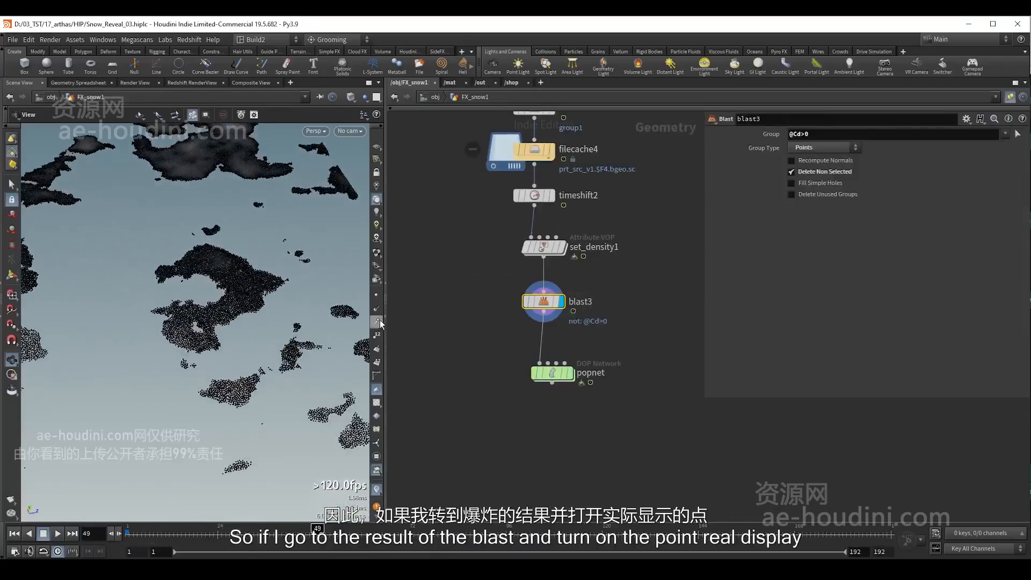
pyautogui.click(379, 324)
pyautogui.moveTo(246, 326); pyautogui.dragTo(251, 297)
pyautogui.moveTo(251, 297); pyautogui.dragTo(391, 274, button='right')
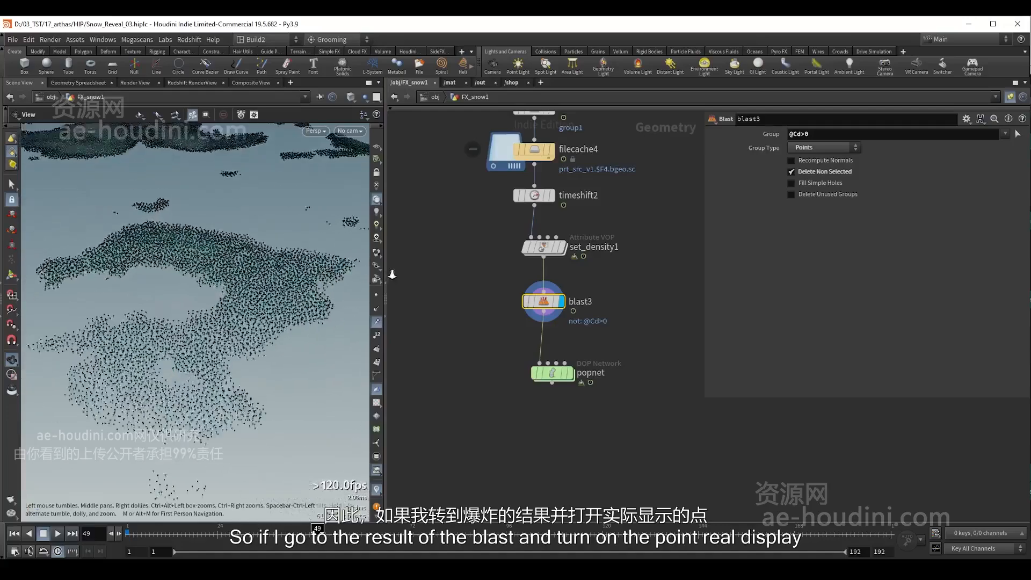
# - Step forward from frame 49 to frame 54 to inspect the point velocities on blast3
pyautogui.moveTo(268, 311); pyautogui.dragTo(217, 354)
pyautogui.press('Right')
pyautogui.press('Right')
pyautogui.press('Right')
pyautogui.press('Right')
pyautogui.press('Right')
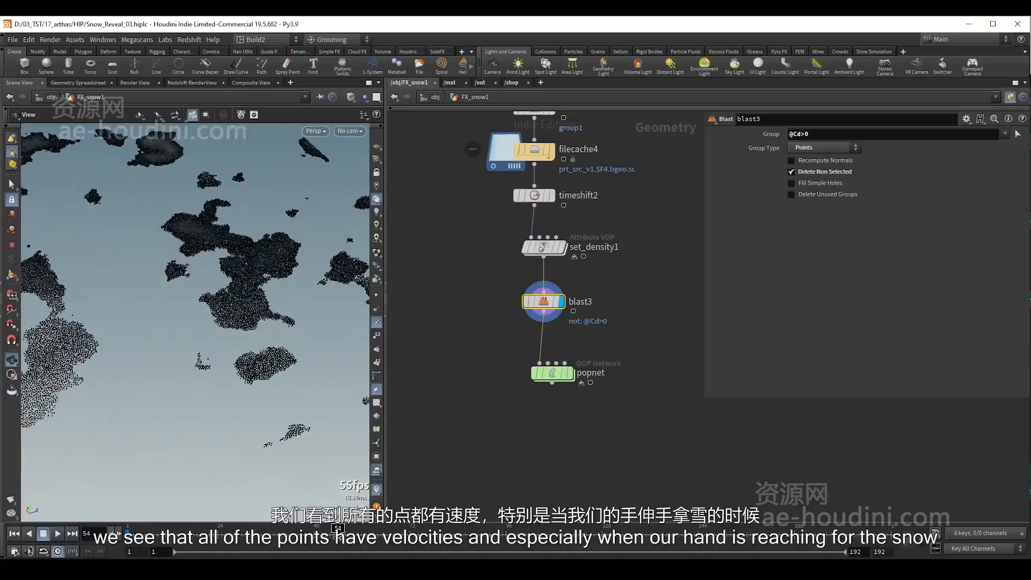
pyautogui.moveTo(204, 277); pyautogui.dragTo(180, 272)
# - Display timeshift2 and scrub to frame 71 to inspect the velocity trails around the hand imprint
pyautogui.moveTo(475, 197); pyautogui.dragTo(489, 270, button='middle')
pyautogui.moveTo(490, 282); pyautogui.dragTo(563, 272)
pyautogui.click(563, 268)
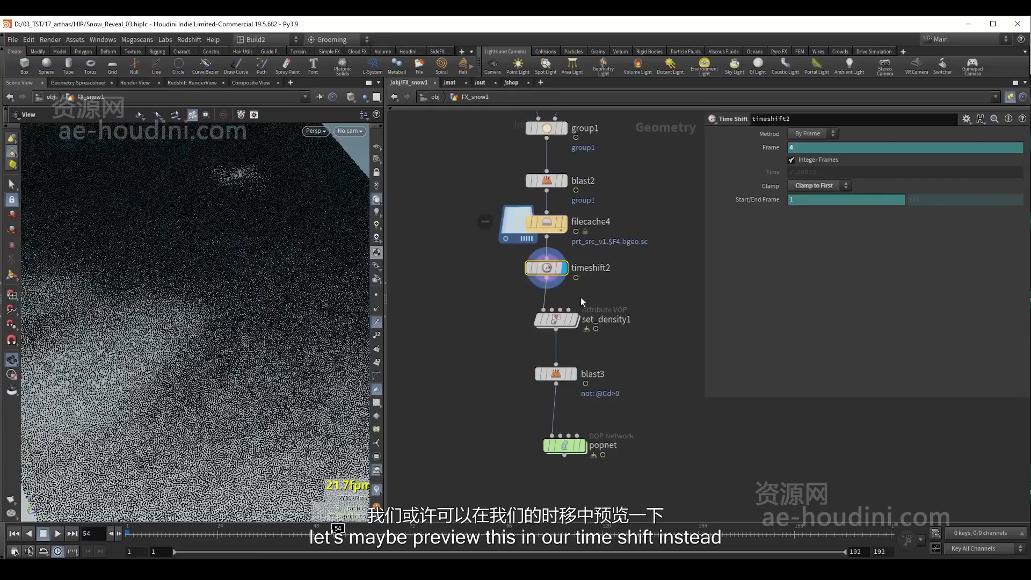
pyautogui.moveTo(355, 535); pyautogui.dragTo(405, 535)
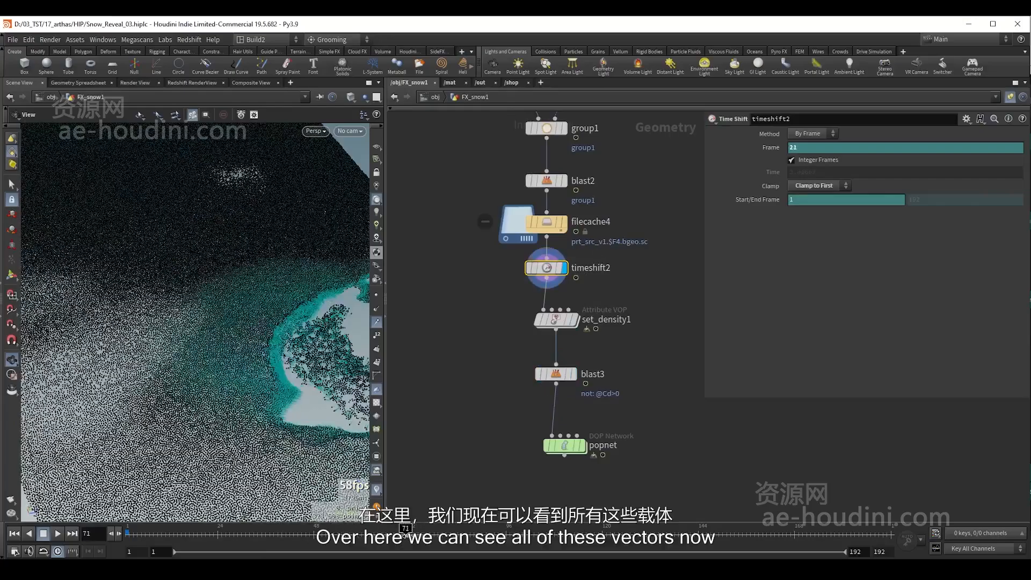
pyautogui.moveTo(241, 343); pyautogui.dragTo(199, 326)
pyautogui.moveTo(268, 279); pyautogui.dragTo(294, 392, button='right')
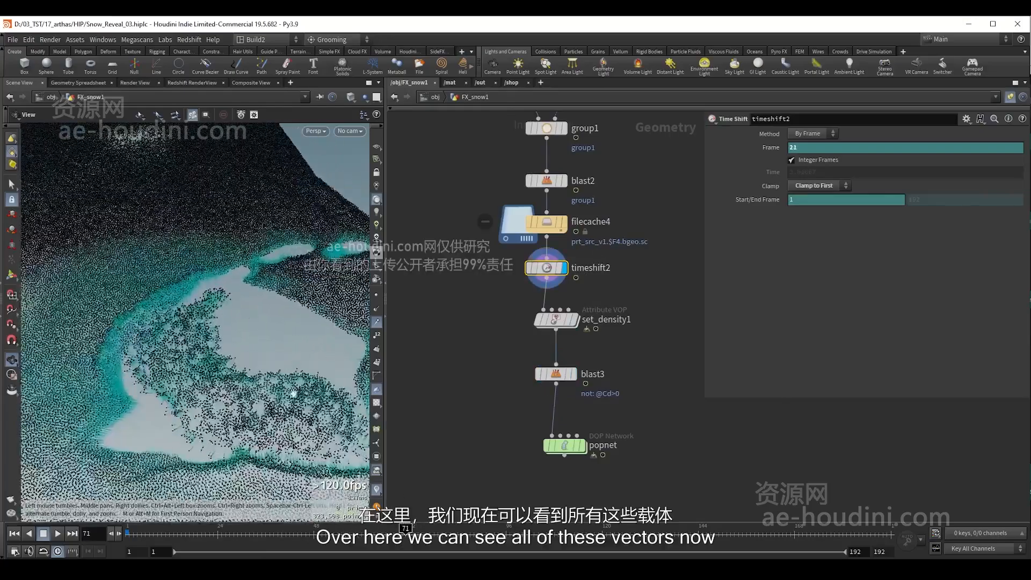
# - Scrub the timeshift2 result to frames 78 and 100 to examine how the hand's movement drives the grain velocities
pyautogui.moveTo(404, 537); pyautogui.dragTo(436, 529)
pyautogui.moveTo(281, 377); pyautogui.dragTo(245, 333, button='right')
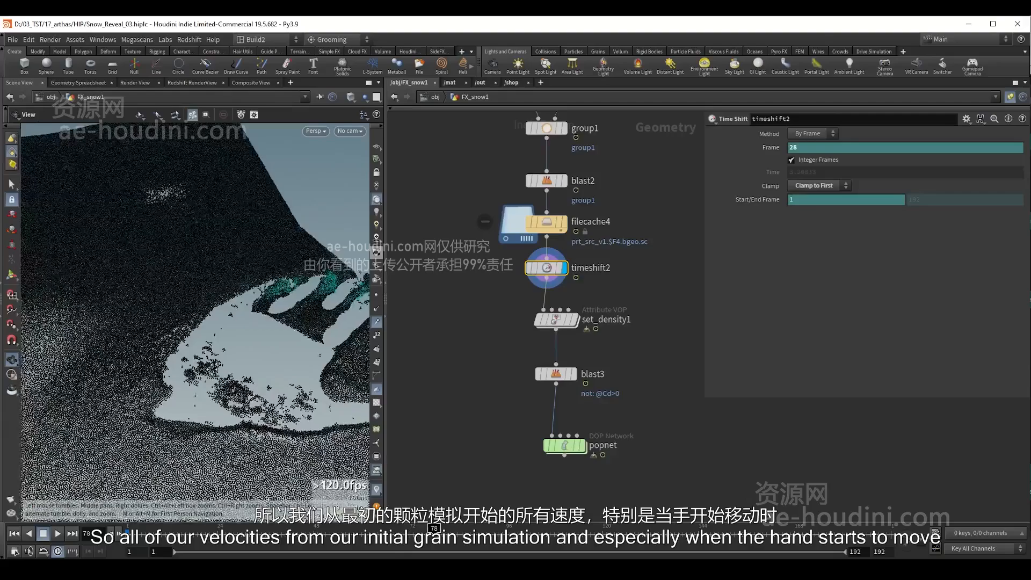
pyautogui.moveTo(223, 349); pyautogui.dragTo(205, 352)
pyautogui.moveTo(205, 351); pyautogui.dragTo(180, 322, button='right')
pyautogui.moveTo(435, 537); pyautogui.dragTo(522, 539)
pyautogui.moveTo(188, 323); pyautogui.dragTo(163, 333, button='right')
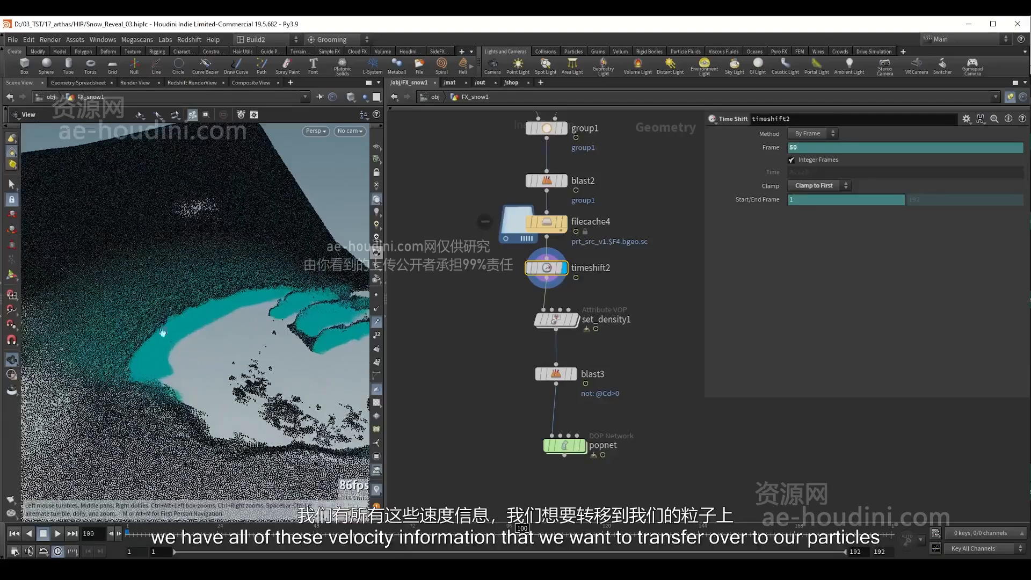
# - Scrub on to frames 109 and 110 and examine the velocity trails along the imprint's edge
pyautogui.moveTo(522, 535); pyautogui.dragTo(559, 534)
pyautogui.moveTo(185, 322); pyautogui.dragTo(127, 288)
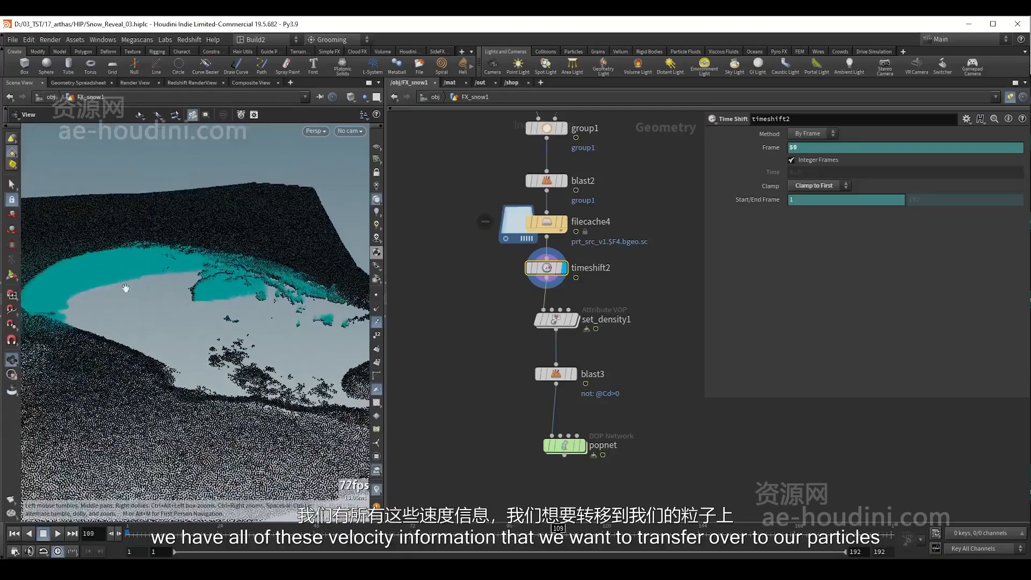
pyautogui.moveTo(127, 288); pyautogui.dragTo(187, 320, button='middle')
pyautogui.moveTo(557, 533)
pyautogui.mouseDown()
pyautogui.moveTo(583, 533)
pyautogui.moveTo(563, 532)
pyautogui.mouseUp()
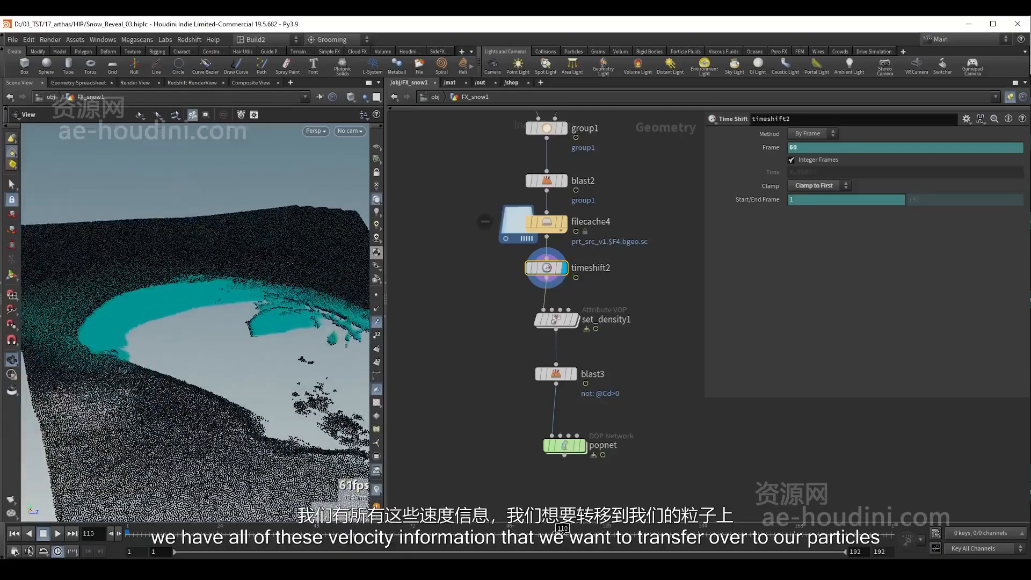
# - Return the timeline to frame 1 and turn off the point trails display
pyautogui.moveTo(478, 395); pyautogui.dragTo(455, 374, button='middle')
pyautogui.hotkey('ctrl', 'Up')
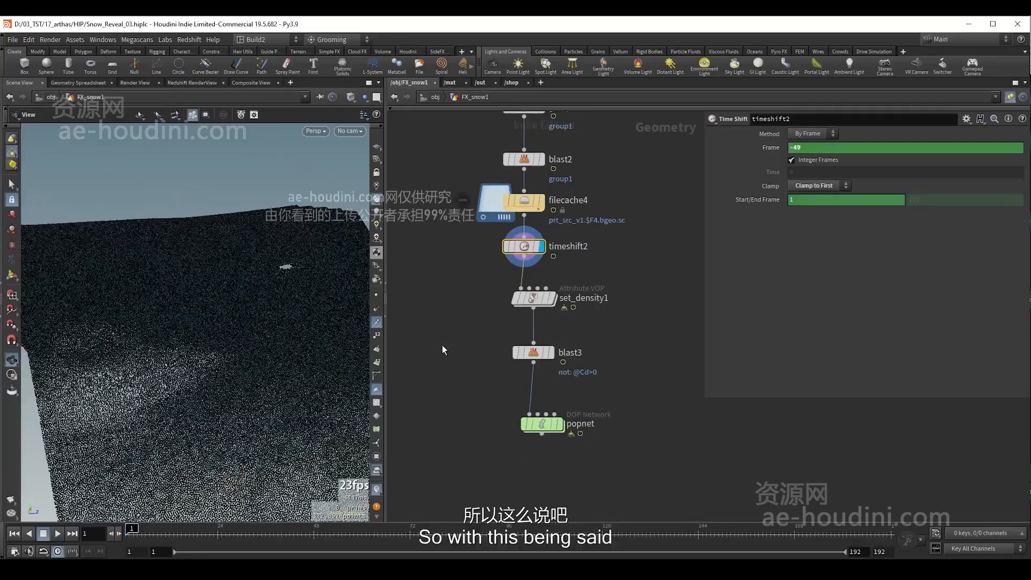
pyautogui.click(376, 322)
# - Display the popnet result and enter the network to view its POP source's velocity inheritance settings
pyautogui.moveTo(501, 464); pyautogui.dragTo(589, 419)
pyautogui.press('r')
pyautogui.moveTo(596, 372); pyautogui.dragTo(551, 333, button='middle')
pyautogui.moveTo(292, 346); pyautogui.dragTo(313, 360)
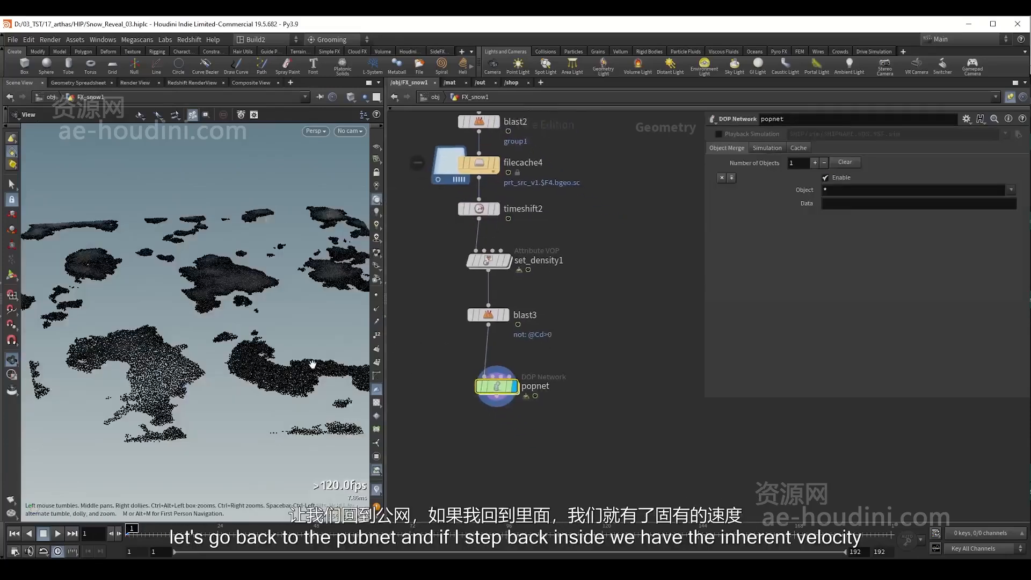
pyautogui.doubleClick(497, 388)
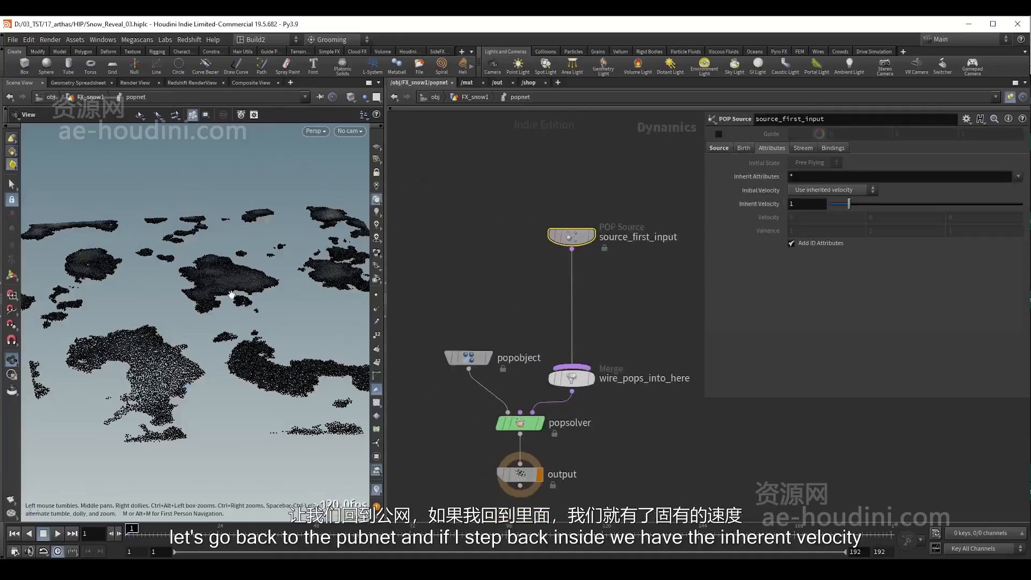
pyautogui.moveTo(231, 295); pyautogui.dragTo(224, 269)
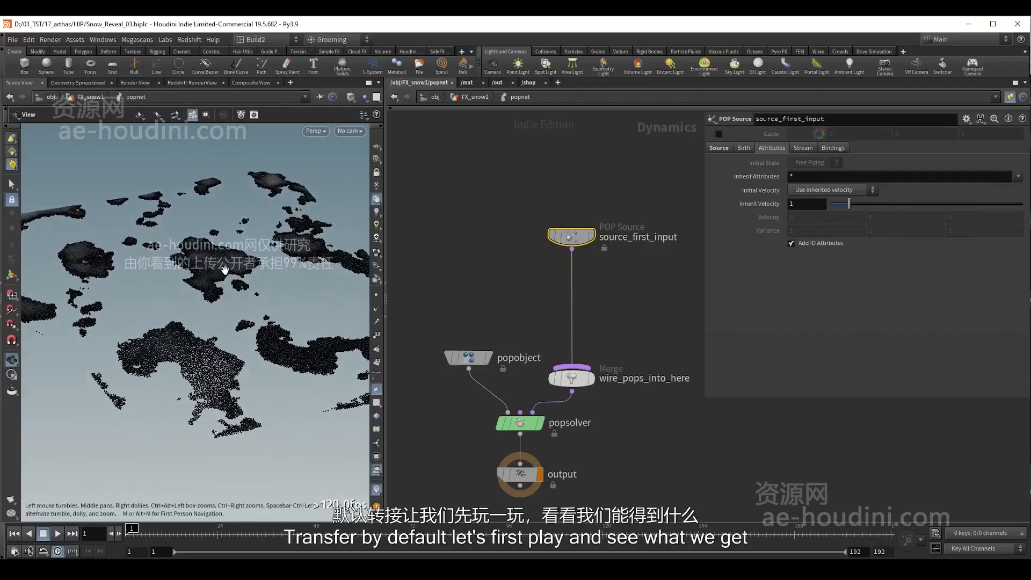
# - Play the particle simulation from frame 1 and stop at frame 40 to check how the points move
pyautogui.press('Up')
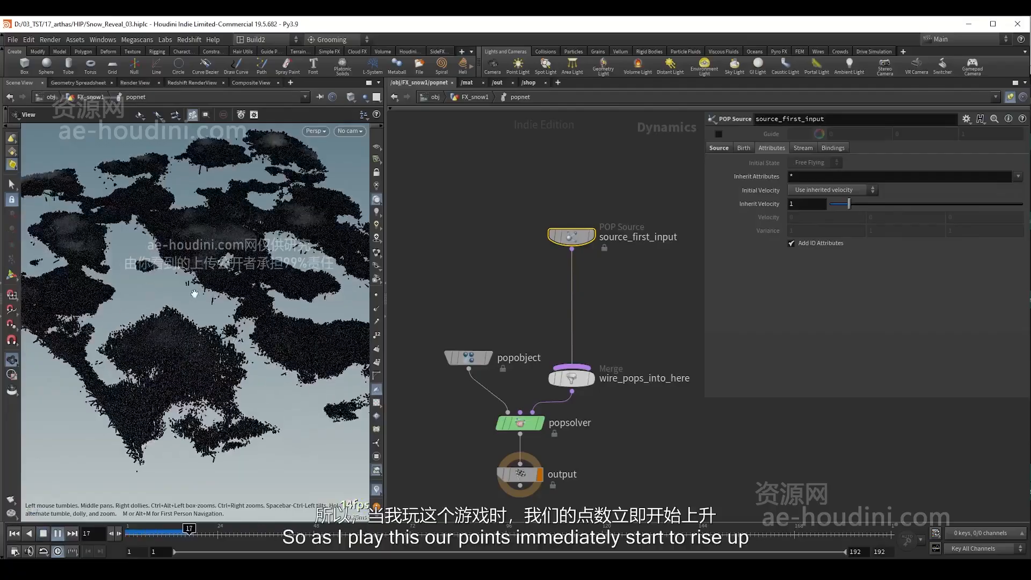
pyautogui.moveTo(198, 269); pyautogui.dragTo(261, 246, button='right')
pyautogui.moveTo(261, 246); pyautogui.dragTo(233, 235)
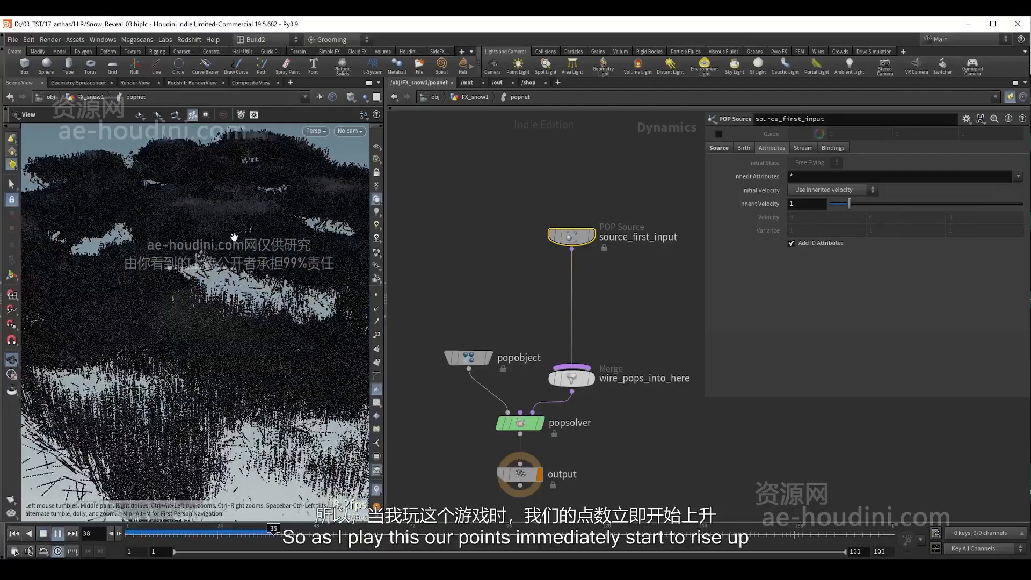
pyautogui.press('Up')
pyautogui.moveTo(211, 271); pyautogui.dragTo(201, 276)
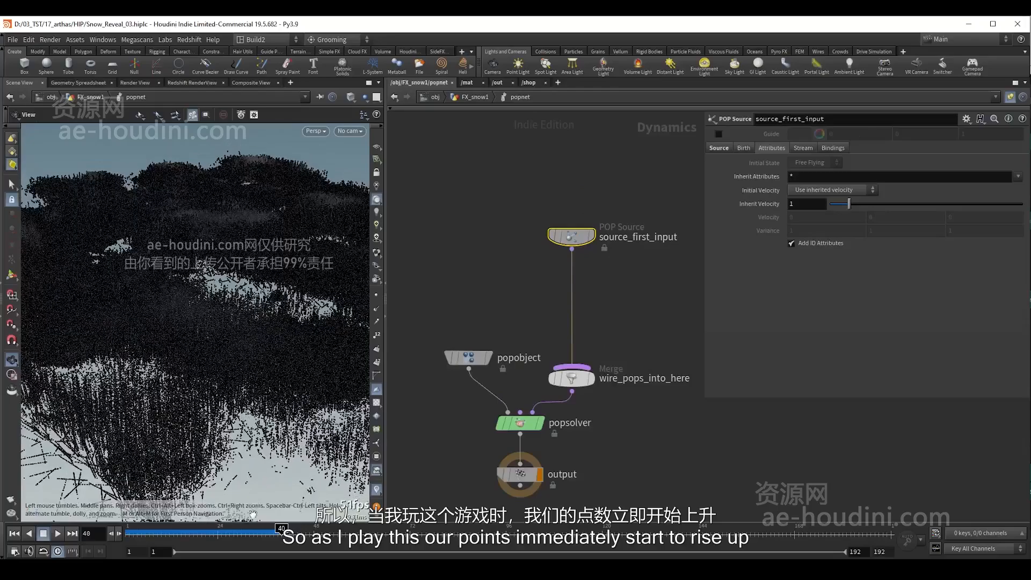
# - Scrub the simulation back to frame 27, replay it from there, and return to frame 1
pyautogui.moveTo(252, 531); pyautogui.dragTo(230, 532)
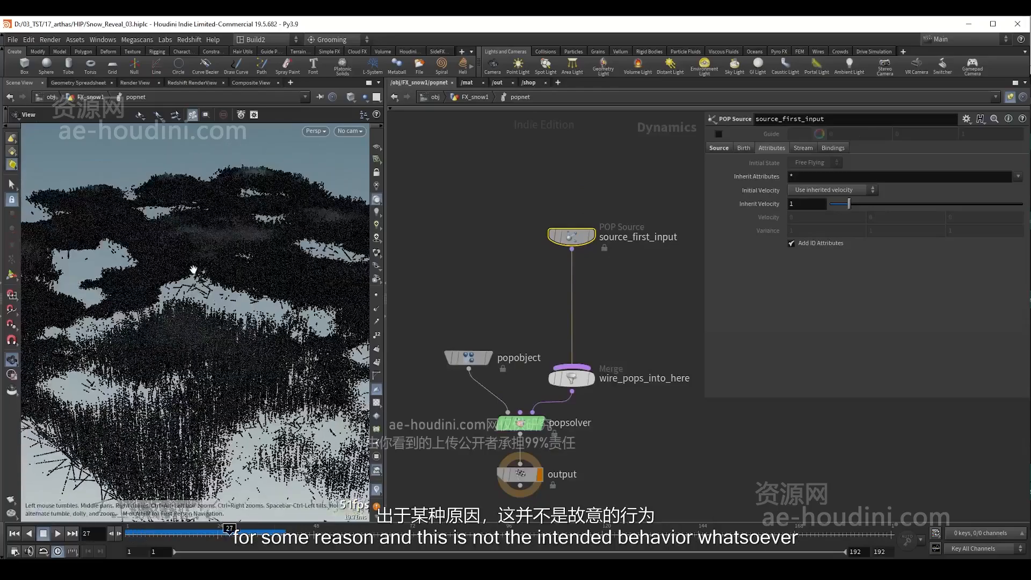
pyautogui.press('Up')
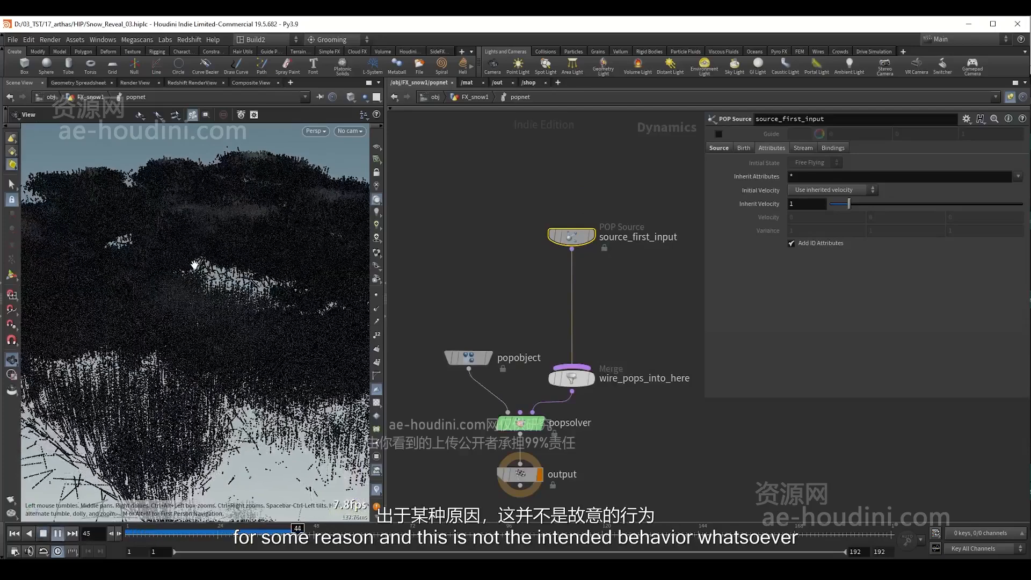
pyautogui.hotkey('ctrl', 'Up')
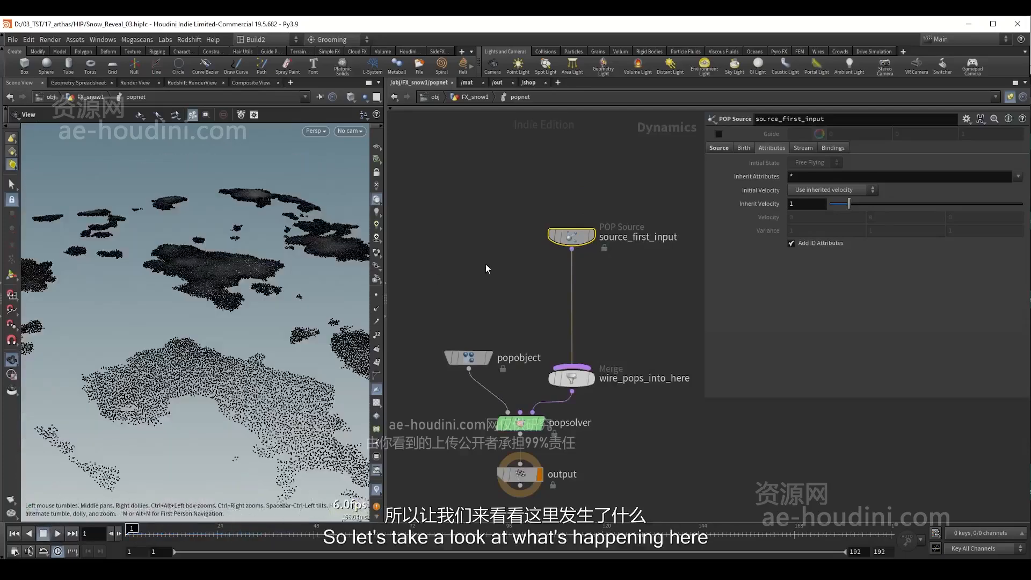
# - Go back to the geometry network and display blast3 with point trails on to inspect the first-frame velocities
pyautogui.press('u')
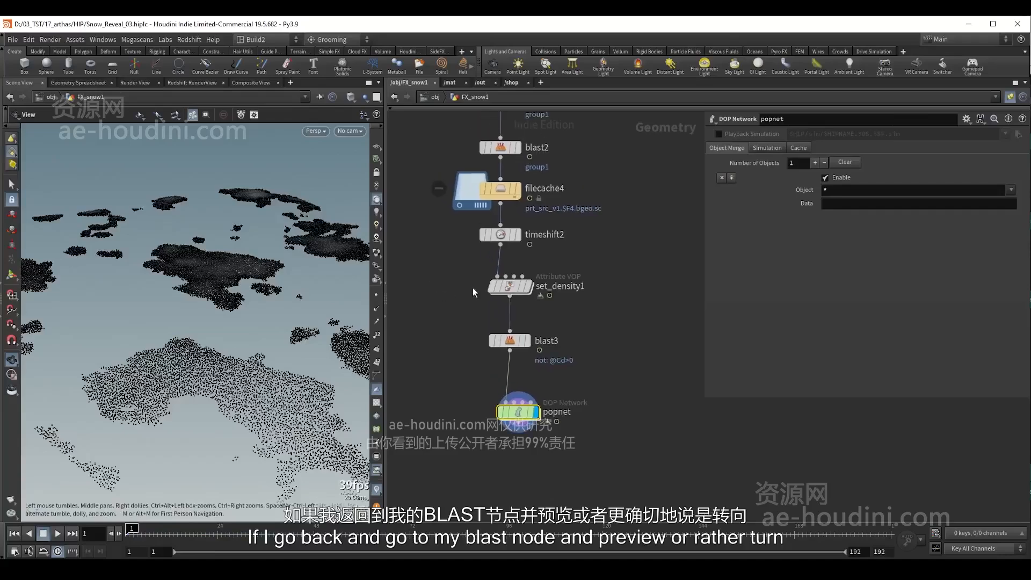
pyautogui.click(526, 340)
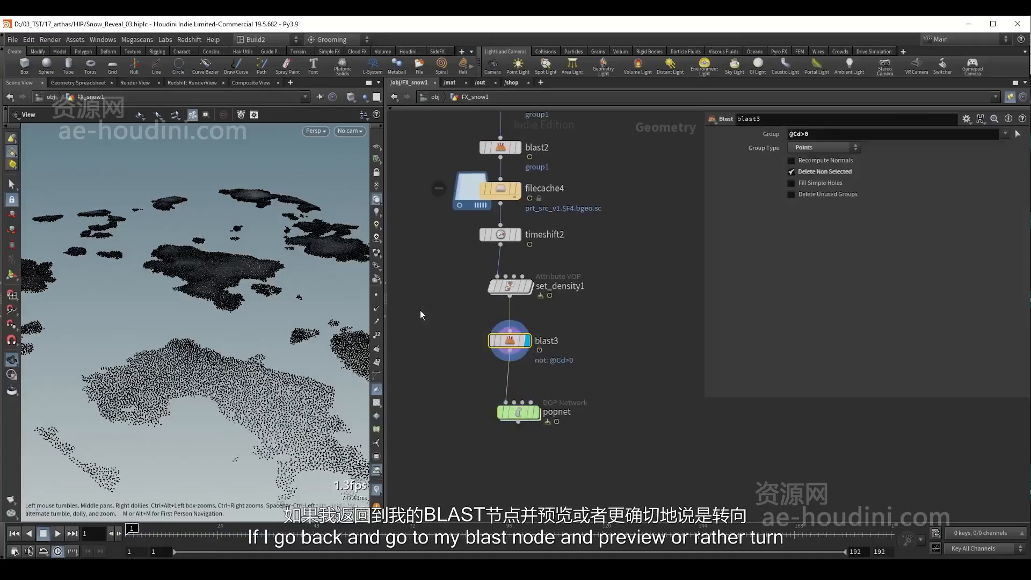
pyautogui.click(379, 325)
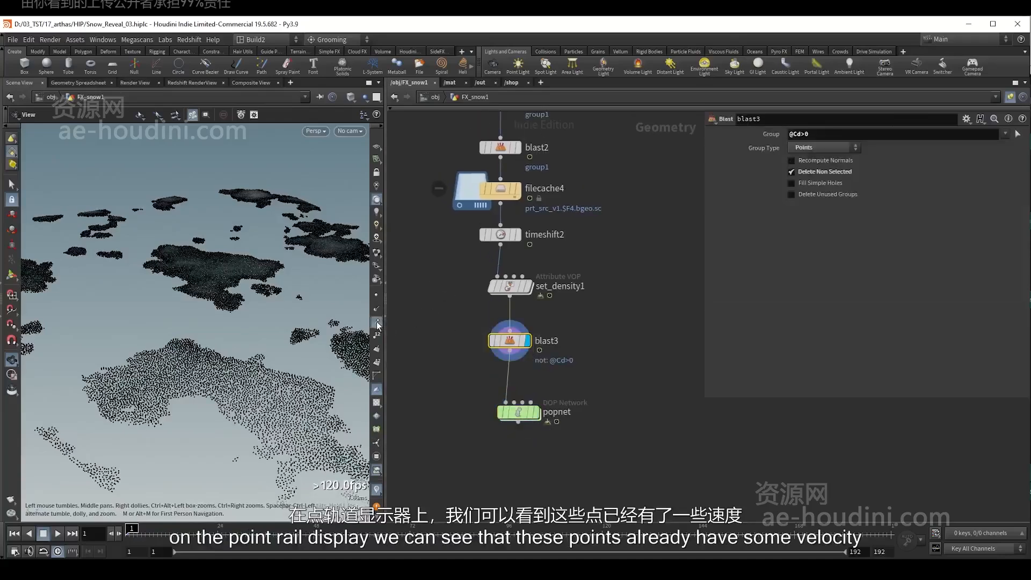
pyautogui.moveTo(202, 243); pyautogui.dragTo(234, 254)
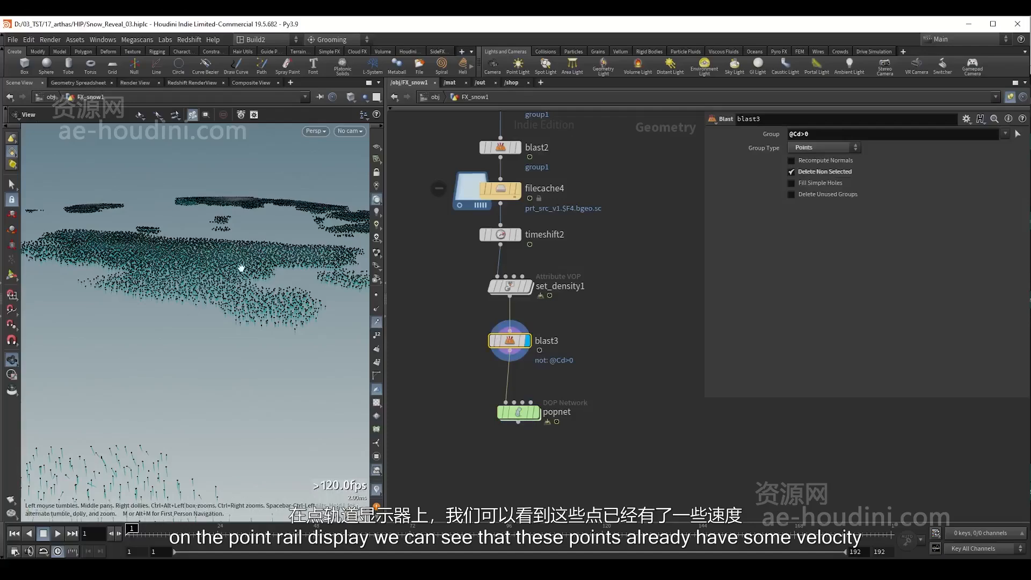
pyautogui.moveTo(223, 288)
pyautogui.mouseDown()
pyautogui.moveTo(192, 283)
pyautogui.moveTo(214, 280)
pyautogui.mouseUp()
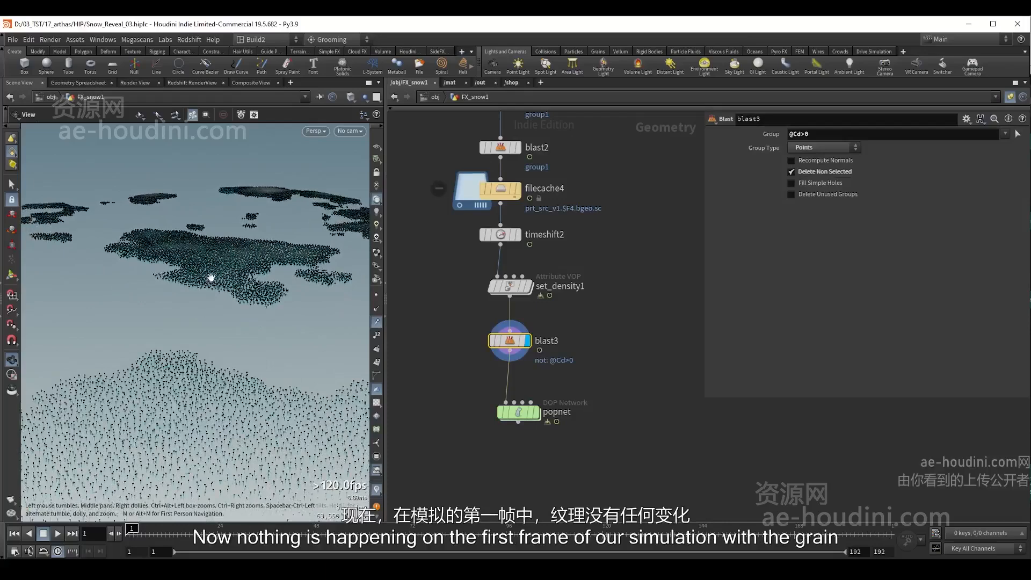
# - Find the grain simulation's filecache1 node below dopnet1, display its result and select it
pyautogui.scroll(-5, 446, 327)
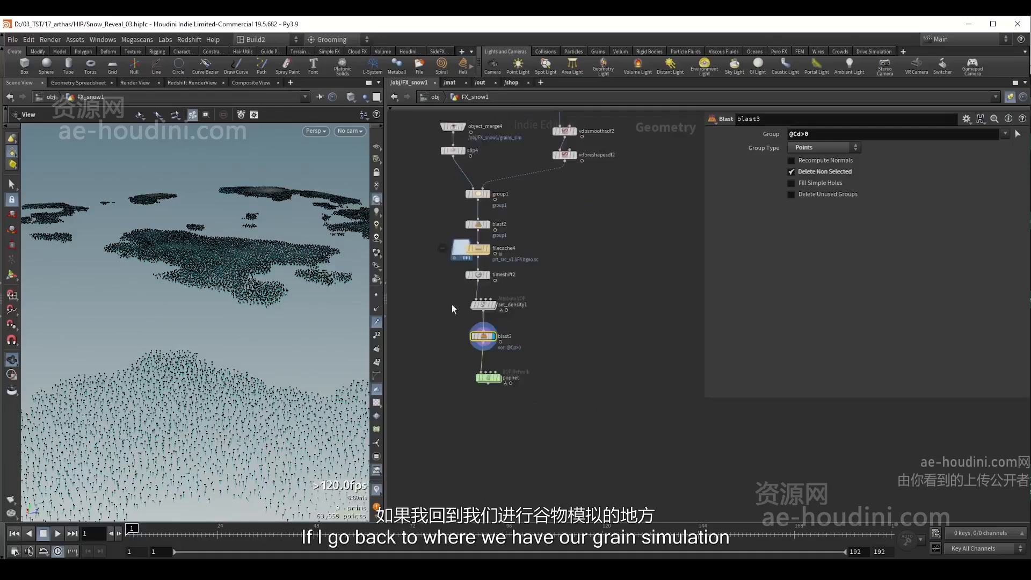
pyautogui.moveTo(452, 304); pyautogui.dragTo(582, 400, button='middle')
pyautogui.moveTo(454, 199); pyautogui.dragTo(524, 384, button='middle')
pyautogui.moveTo(463, 157); pyautogui.dragTo(524, 342, button='middle')
pyautogui.moveTo(554, 210); pyautogui.dragTo(492, 321, button='middle')
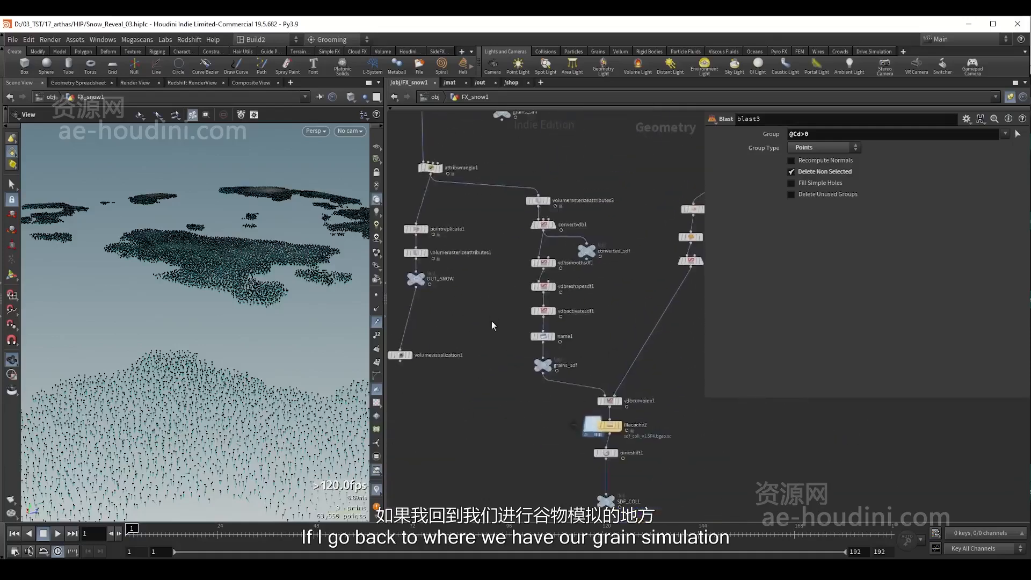
pyautogui.moveTo(488, 131); pyautogui.dragTo(612, 408, button='middle')
pyautogui.scroll(3, 612, 408)
pyautogui.scroll(3, 494, 269)
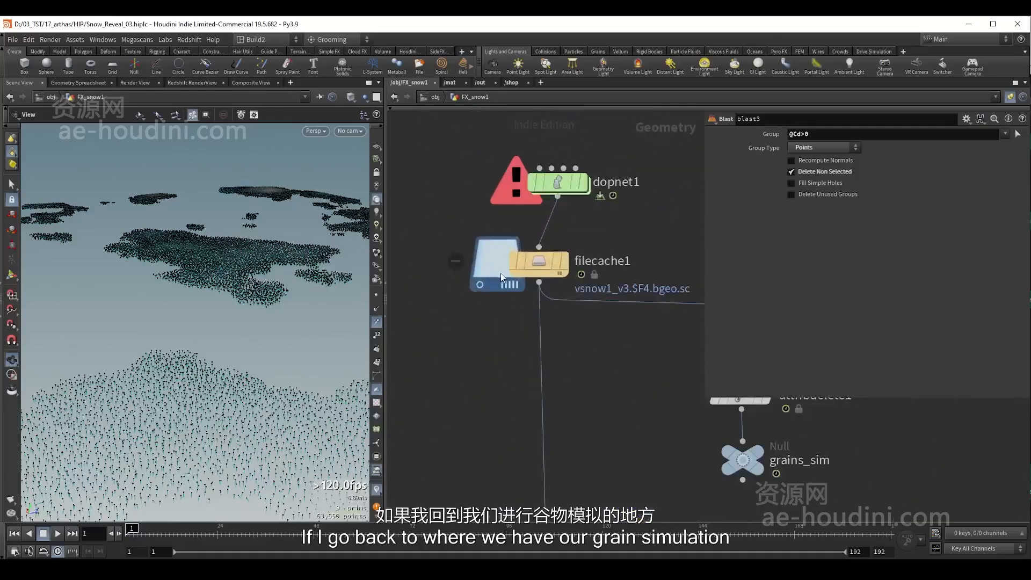
pyautogui.click(564, 264)
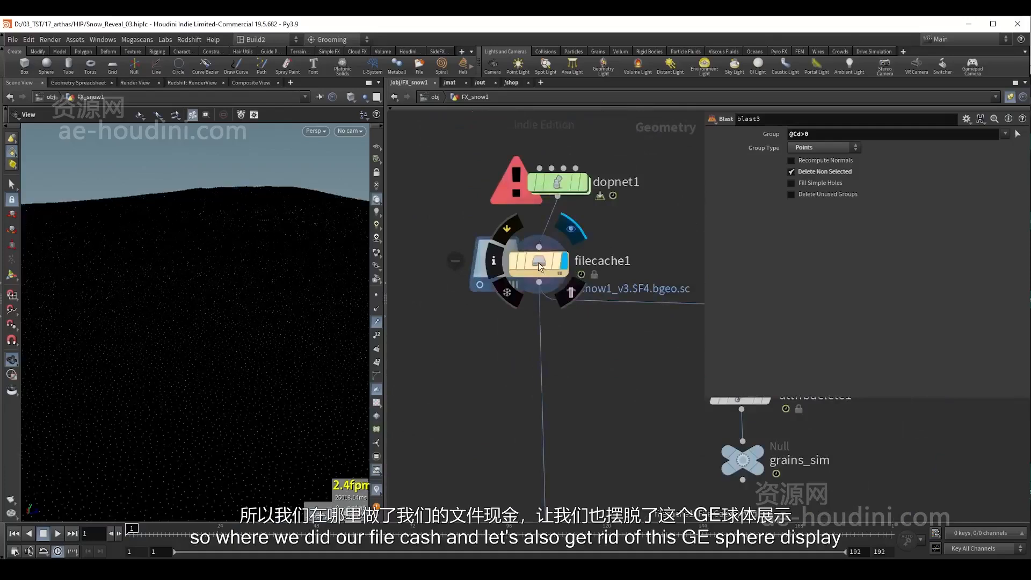
pyautogui.click(539, 266)
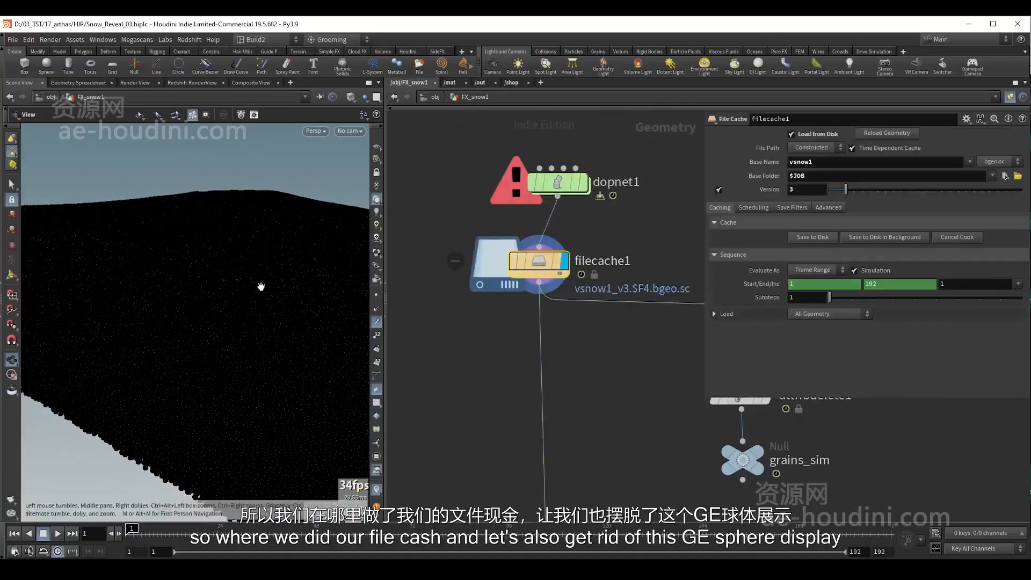
# - Branch a new Attribute Delete node off filecache1's output
pyautogui.moveTo(440, 349); pyautogui.dragTo(499, 316, button='middle')
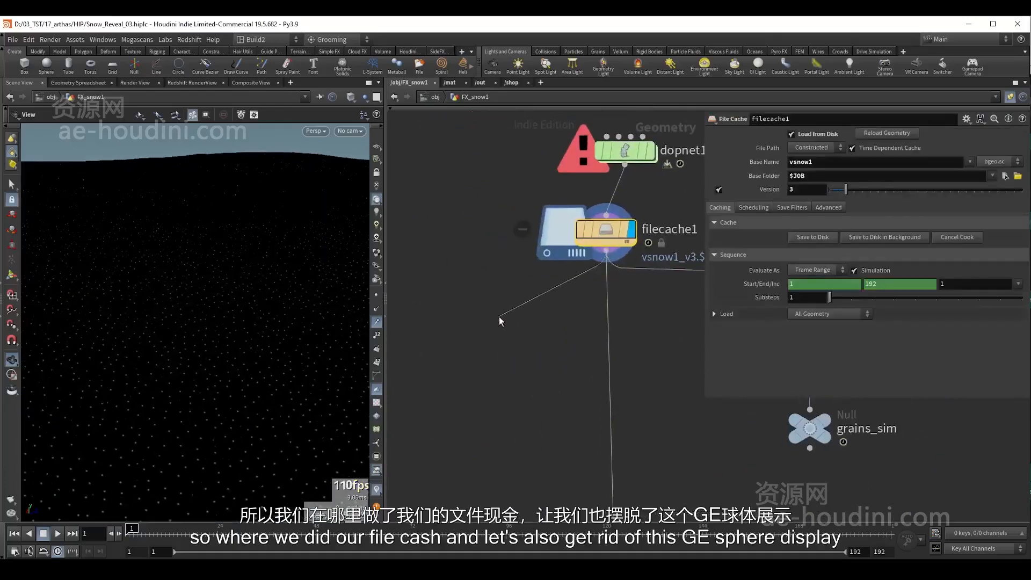
pyautogui.press('Tab')
pyautogui.write('adel')
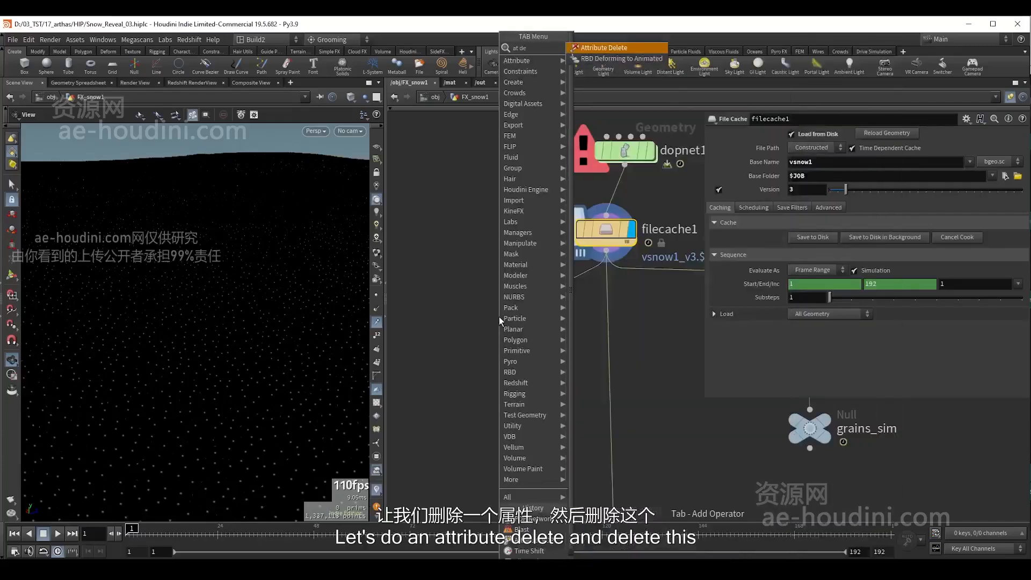
pyautogui.press('Return')
pyautogui.press('Return')
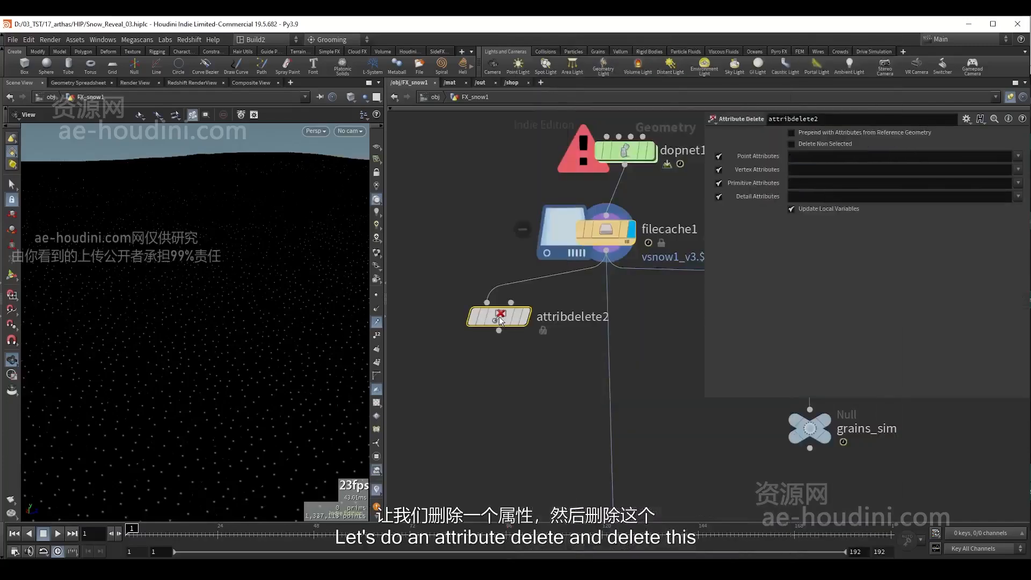
# - Set attribdelete2 to delete the gl_spherepoints detail attribute and display its result to reveal the point velocities
pyautogui.click(1018, 196)
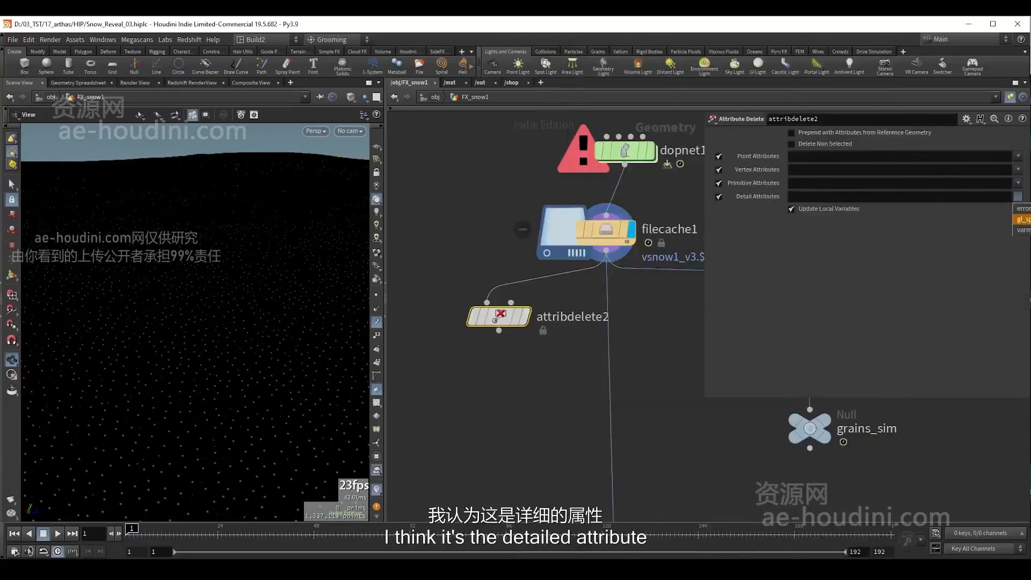
pyautogui.click(1022, 219)
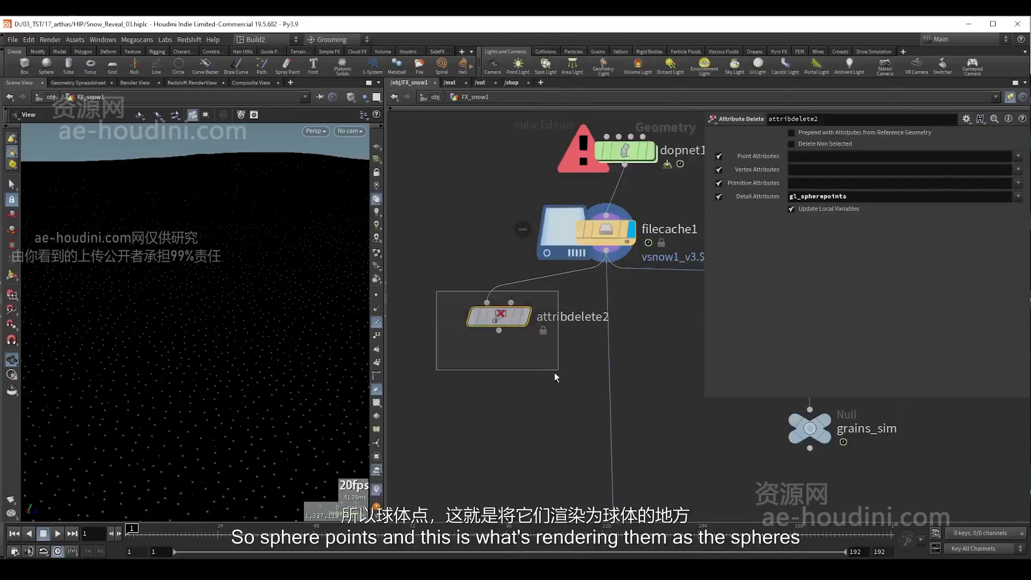
pyautogui.click(526, 316)
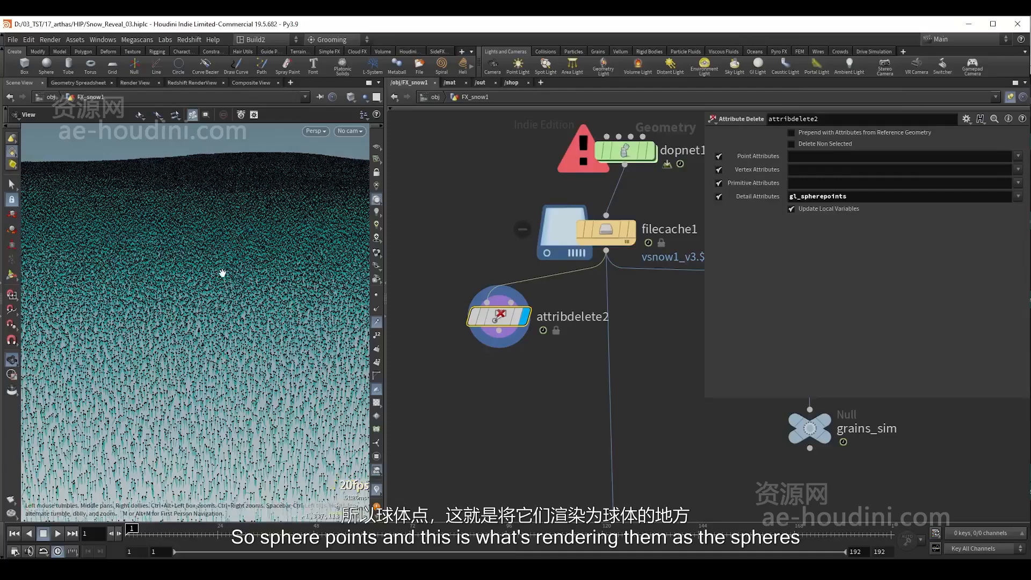
pyautogui.moveTo(200, 305); pyautogui.dragTo(123, 307)
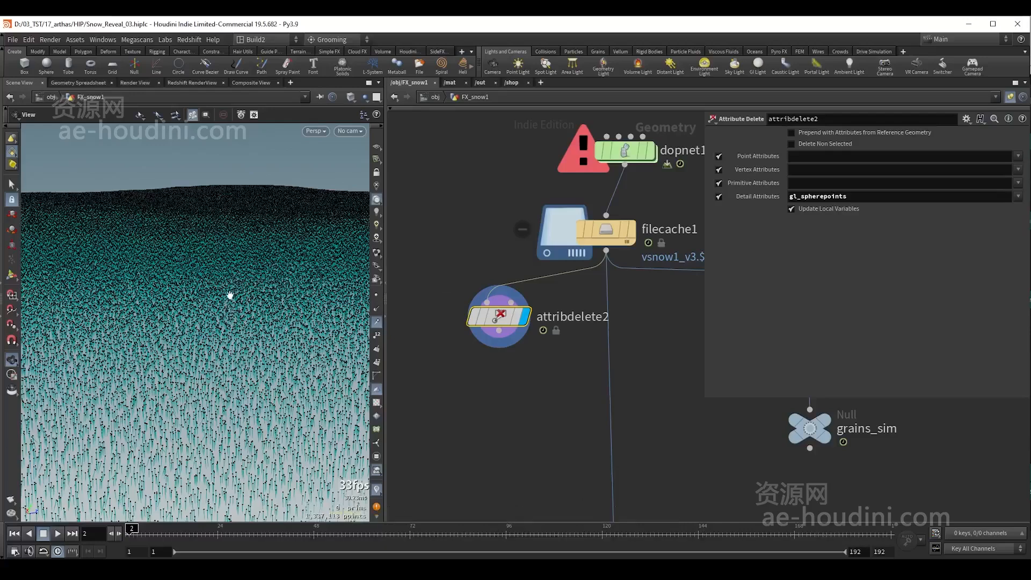
# - Advance frame by frame to frame 5 and return to frame 1 to compare the grains' velocity trails
pyautogui.press('Right')
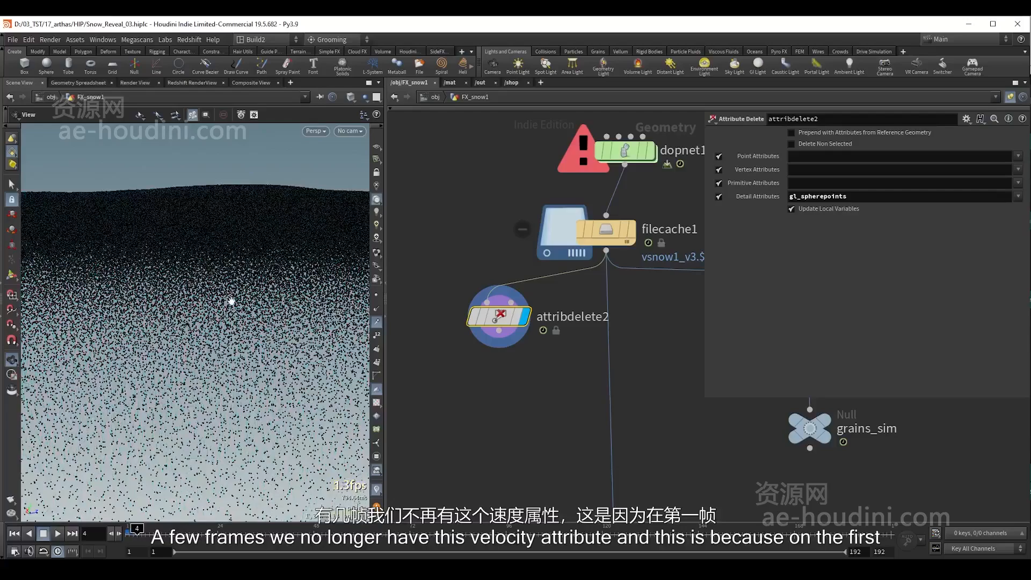
pyautogui.press('Right')
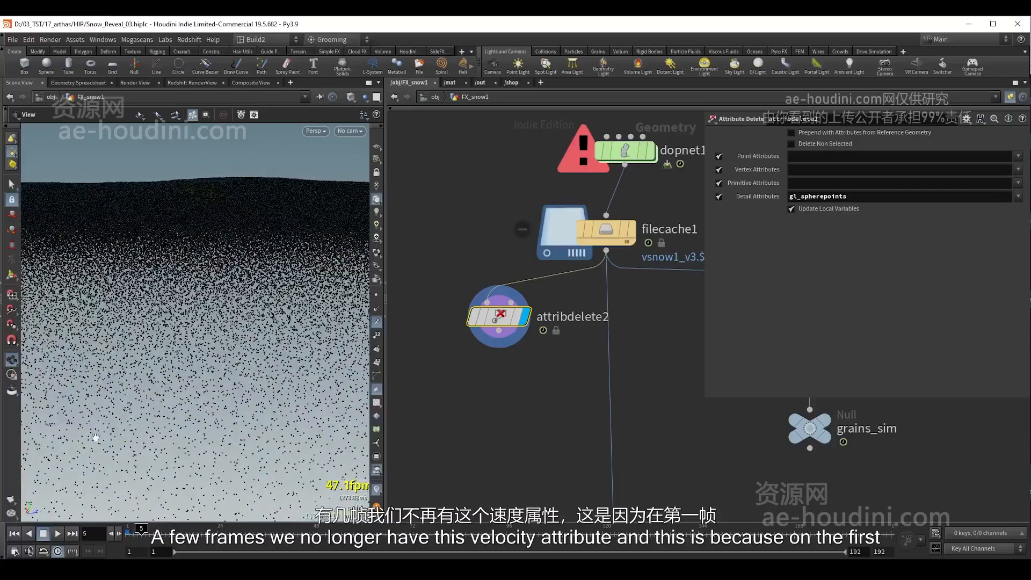
pyautogui.click(14, 533)
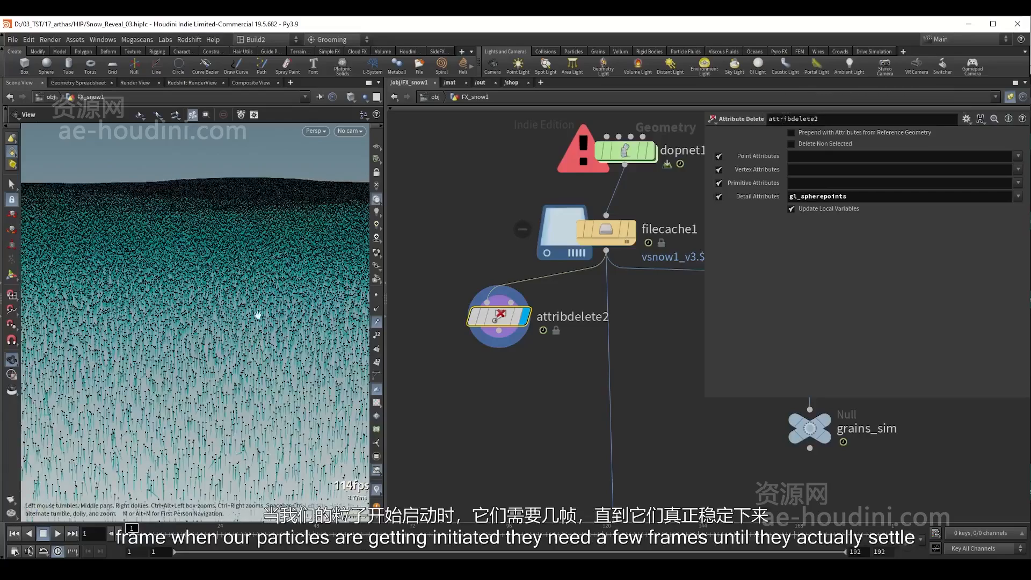
pyautogui.moveTo(255, 300); pyautogui.dragTo(229, 319)
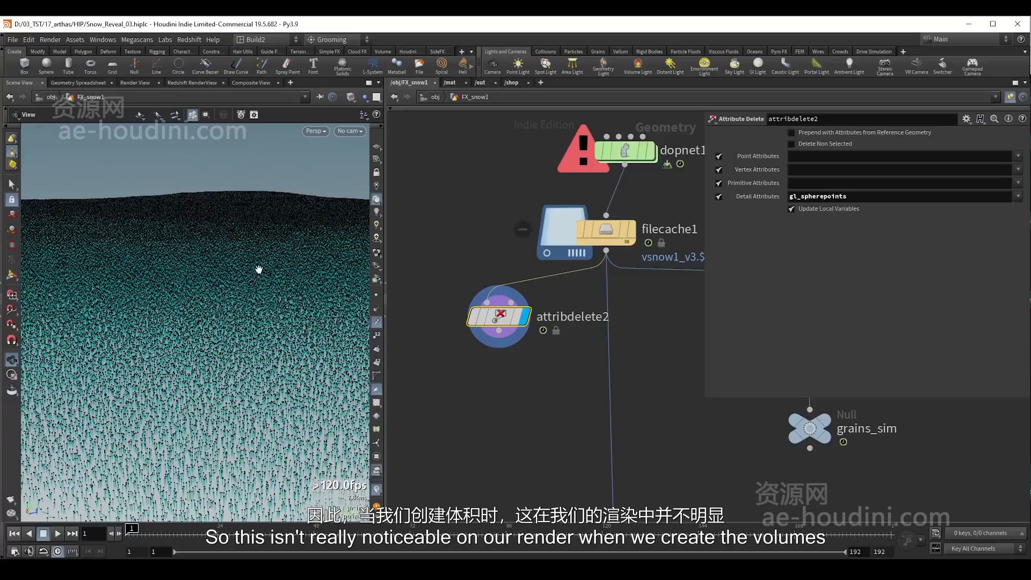
# - Examine the velocity trails up close at frames 2 and 3, and continue advancing to frame 7
pyautogui.moveTo(161, 325); pyautogui.dragTo(239, 302, button='right')
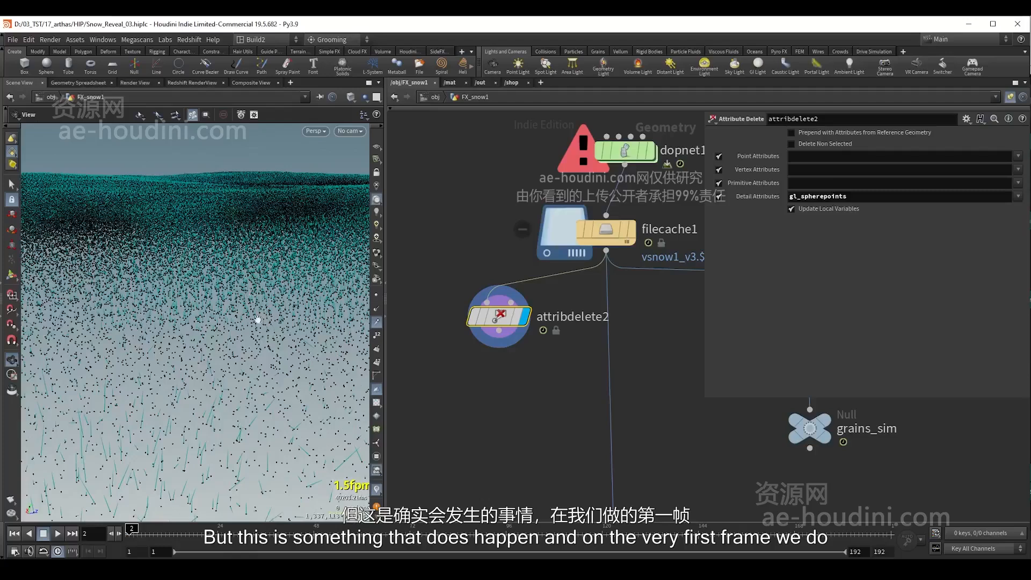
pyautogui.moveTo(180, 351); pyautogui.dragTo(177, 346)
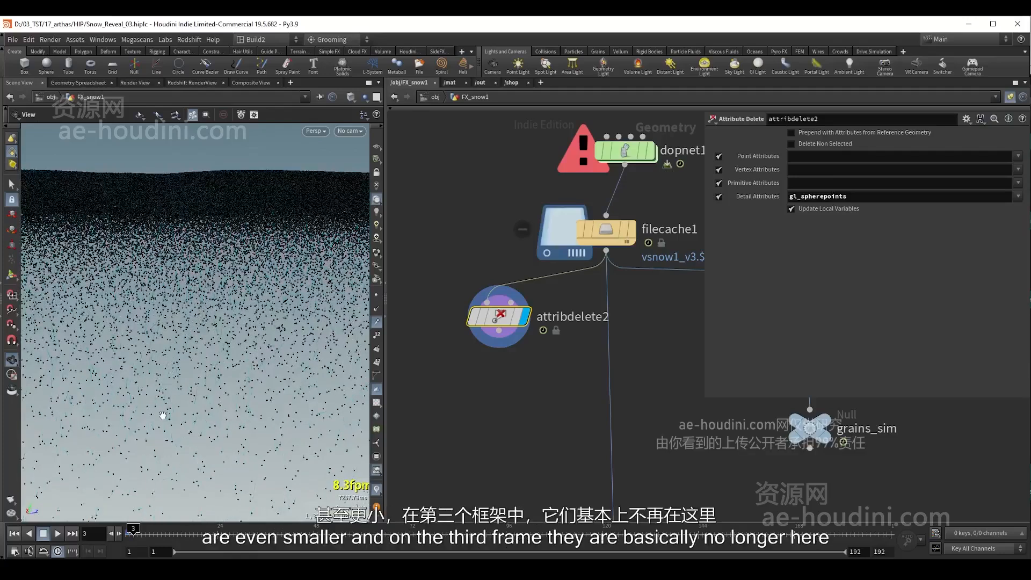
pyautogui.moveTo(163, 417); pyautogui.dragTo(162, 411)
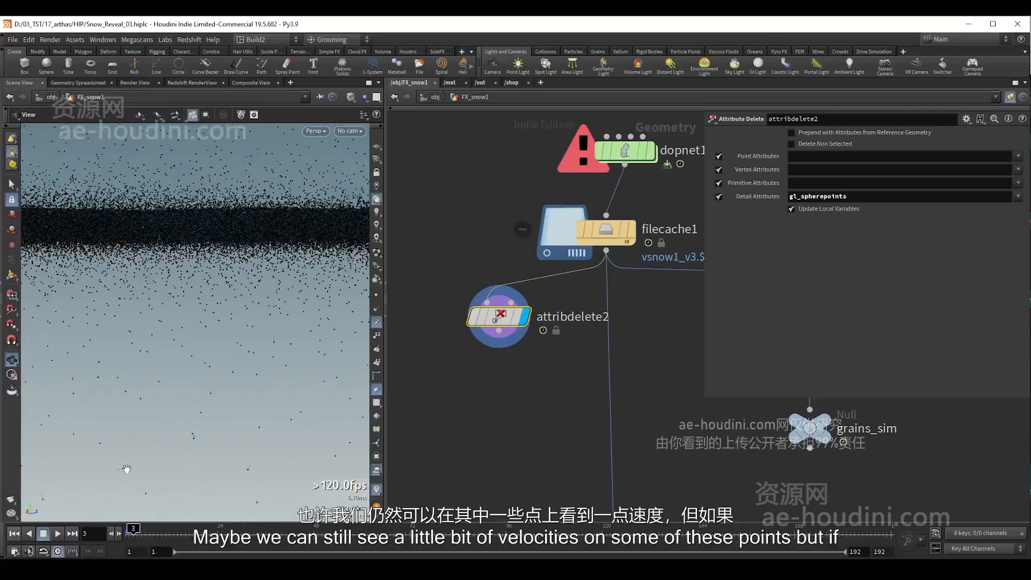
pyautogui.moveTo(129, 473); pyautogui.dragTo(133, 477)
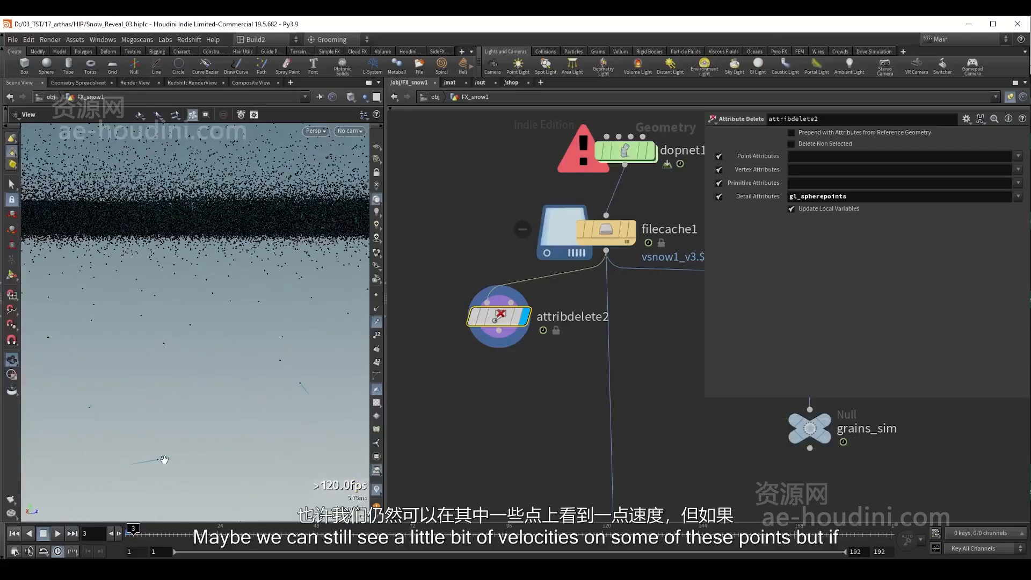
pyautogui.press('Right')
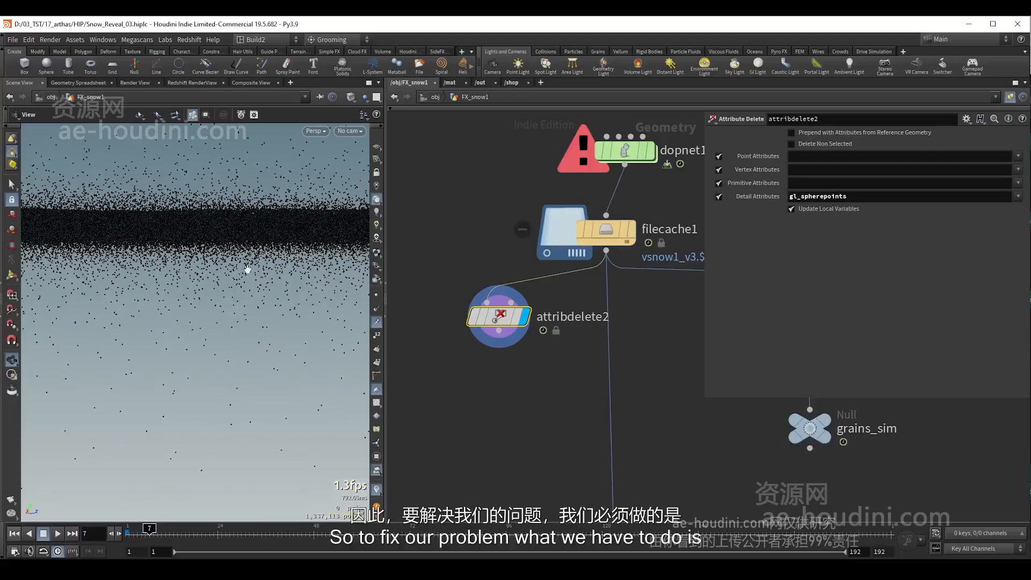
pyautogui.moveTo(182, 246); pyautogui.dragTo(218, 315)
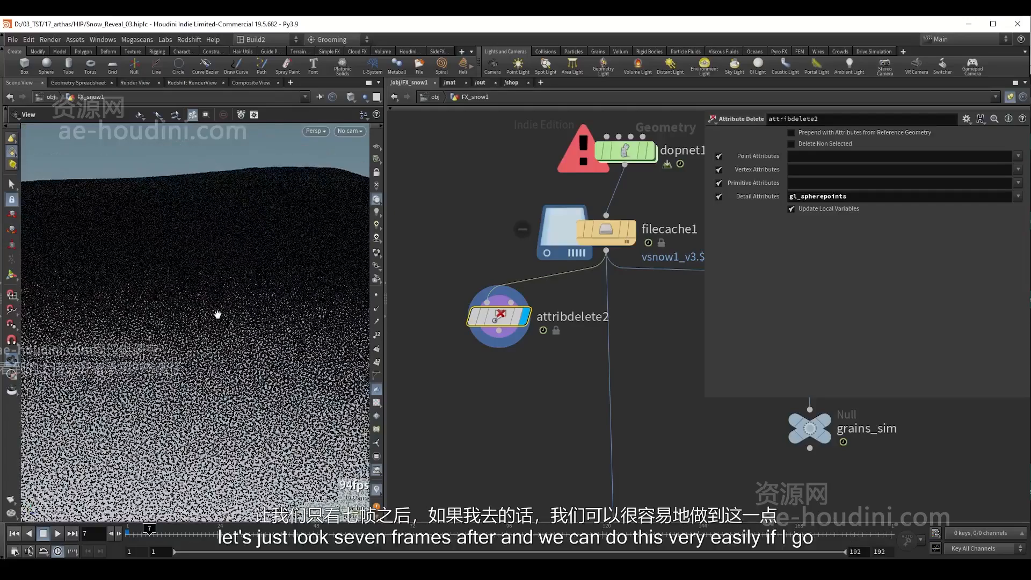
# - Display the timeshift2 node below filecache4, remove the expression on its clamp start frame and set the start frame to 7
pyautogui.scroll(-8, 443, 419)
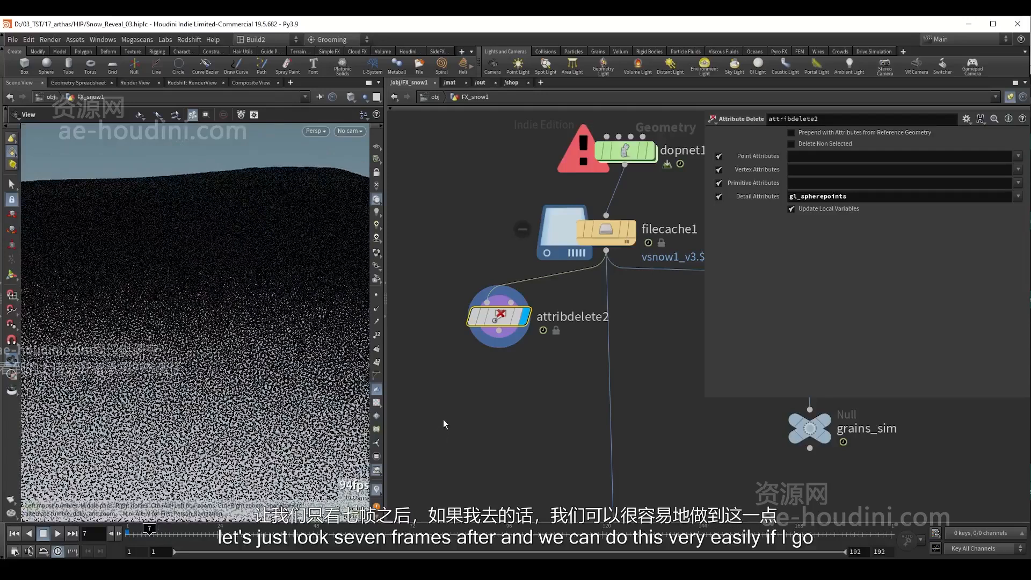
pyautogui.moveTo(613, 457); pyautogui.dragTo(564, 271, button='middle')
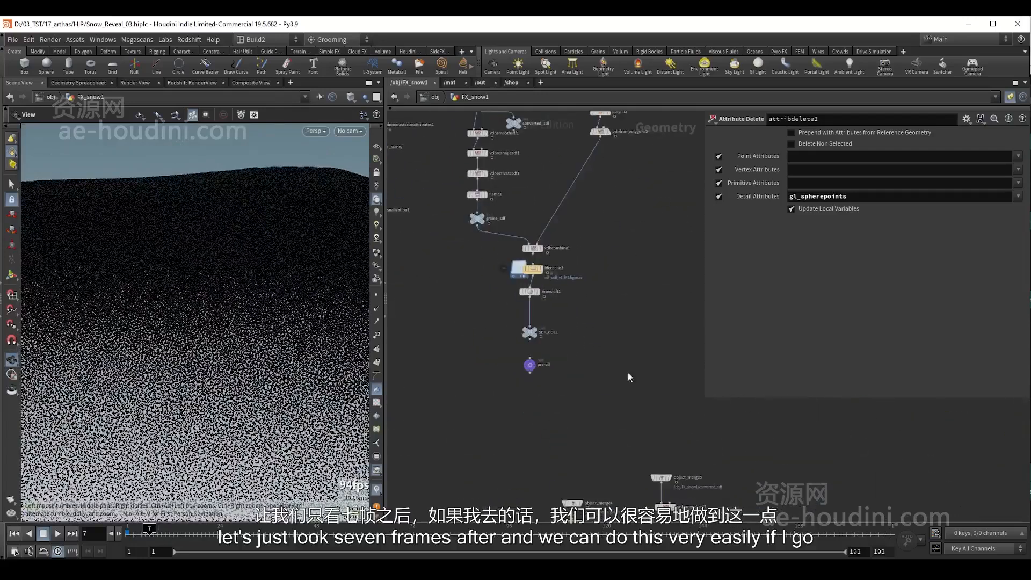
pyautogui.moveTo(626, 407); pyautogui.dragTo(541, 246, button='middle')
pyautogui.moveTo(573, 470); pyautogui.dragTo(636, 342, button='middle')
pyautogui.scroll(3, 611, 365)
pyautogui.scroll(1, 610, 365)
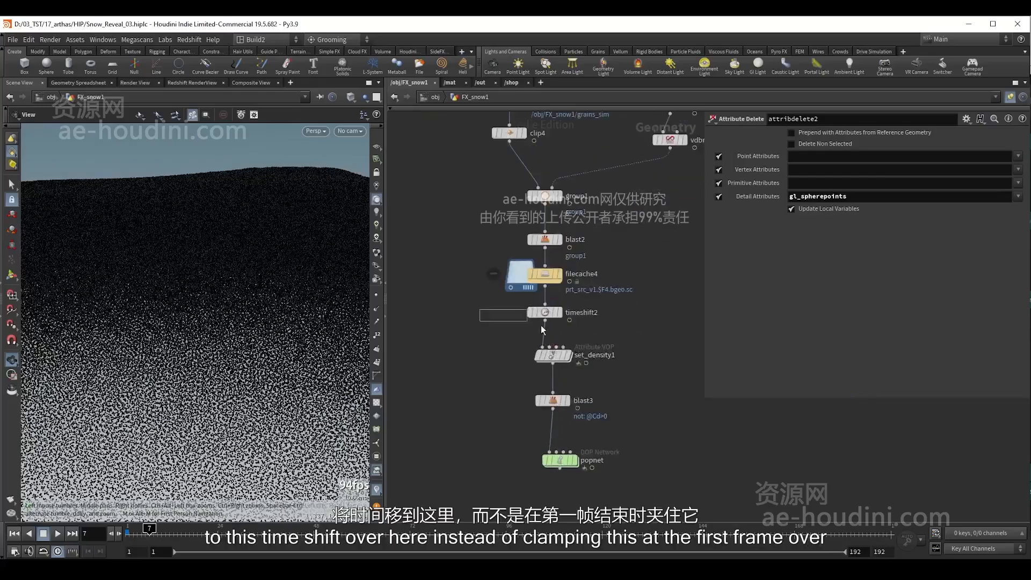
pyautogui.click(543, 311)
pyautogui.click(560, 312)
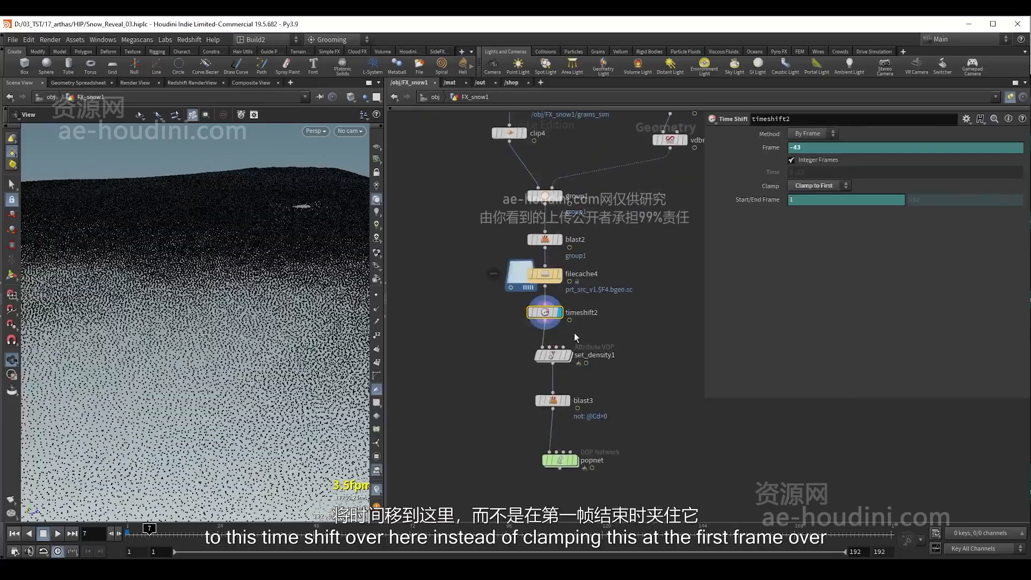
pyautogui.keyDown('ctrl'); pyautogui.keyDown('shift'); pyautogui.click(803, 201); pyautogui.keyUp('shift'); pyautogui.keyUp('ctrl')
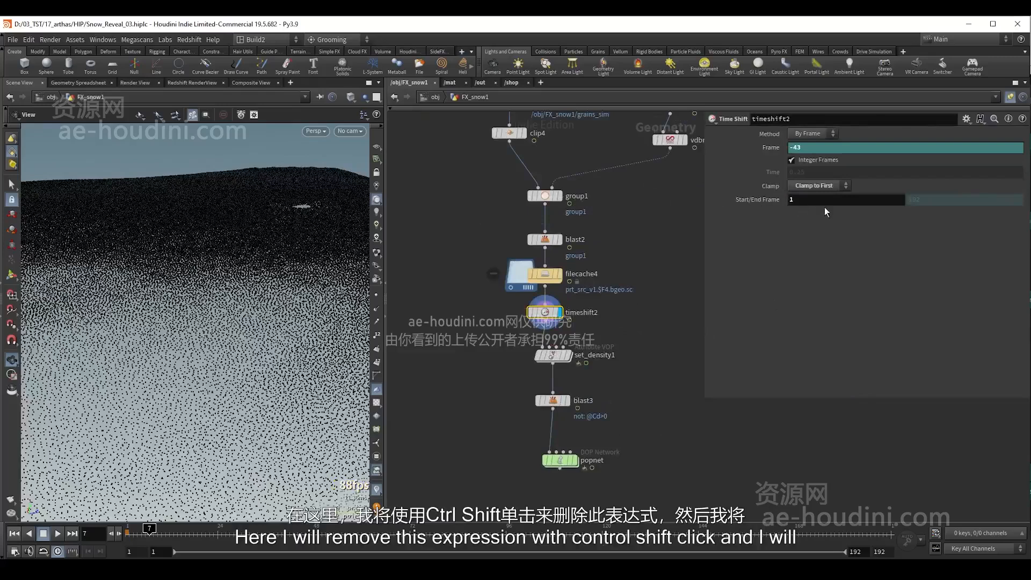
pyautogui.doubleClick(797, 203)
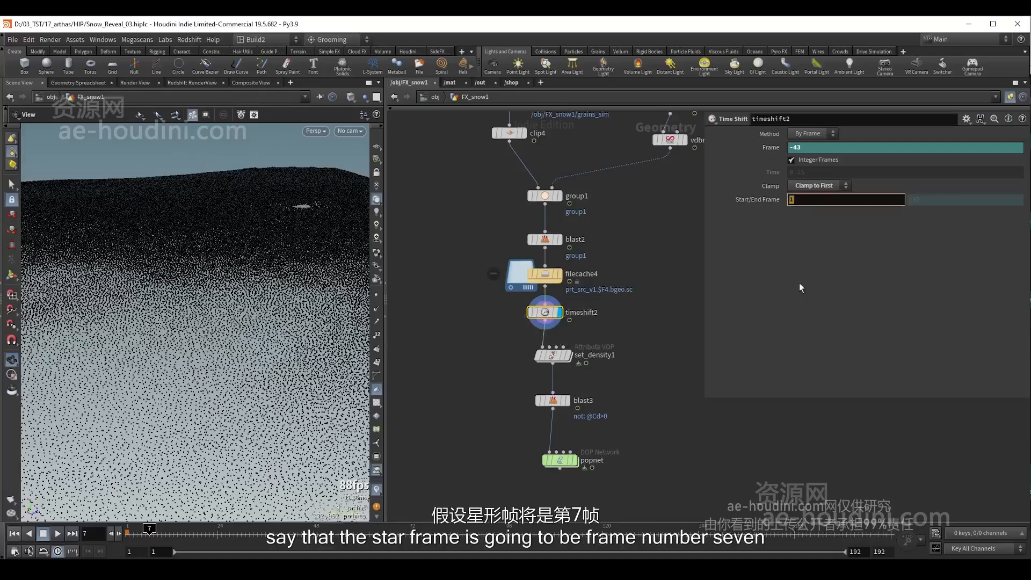
pyautogui.write('7')
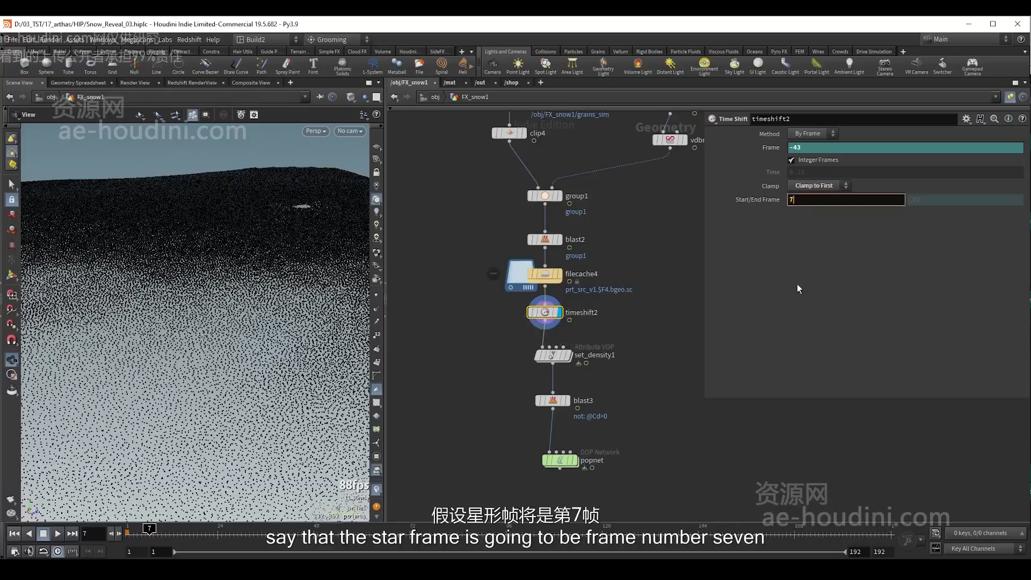
pyautogui.press('Return')
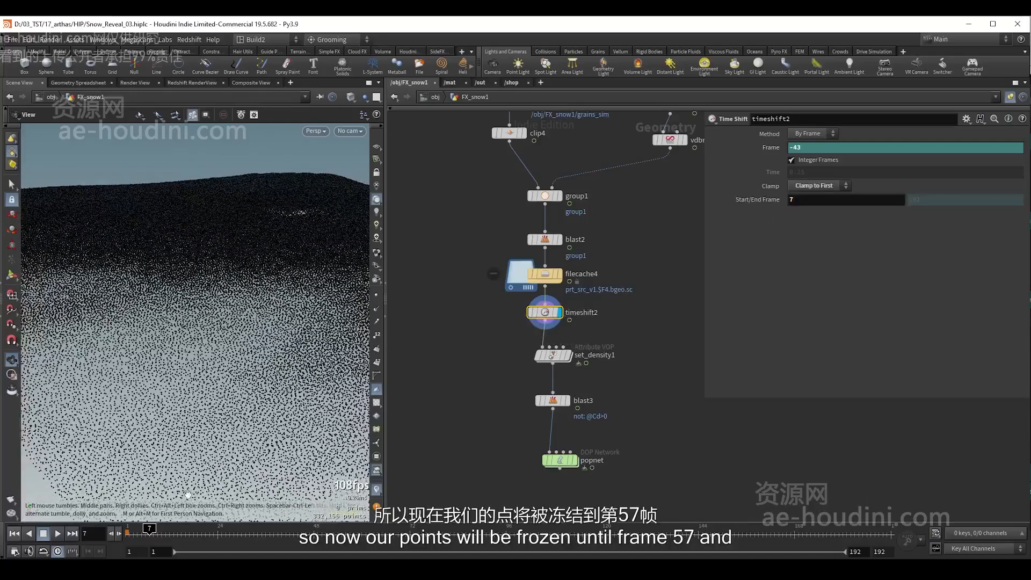
# - Scrub to frame 57 and back to 51, and inspect blast3's velocities with point trails on
pyautogui.moveTo(149, 538); pyautogui.dragTo(348, 546)
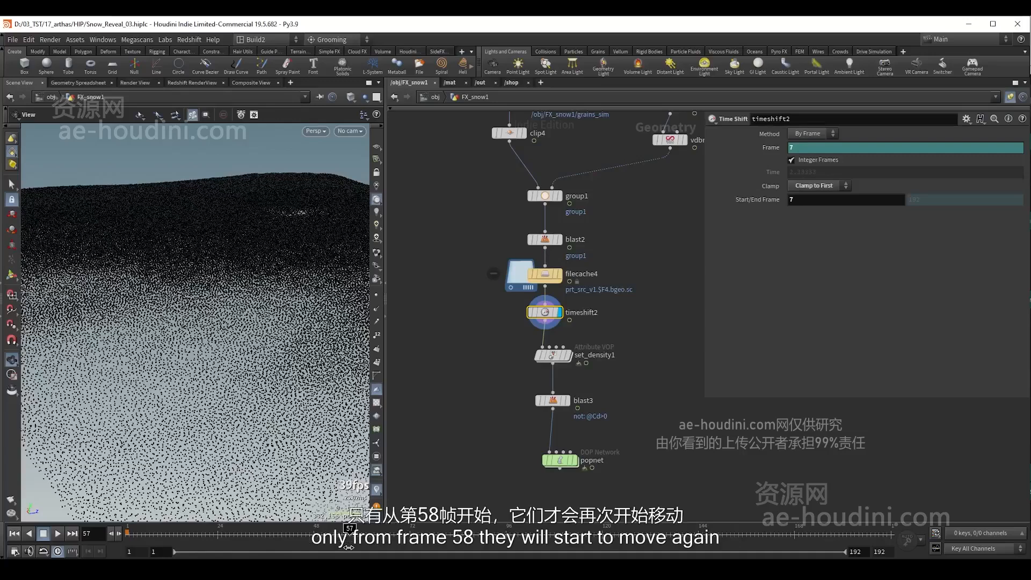
pyautogui.moveTo(352, 548); pyautogui.dragTo(325, 546)
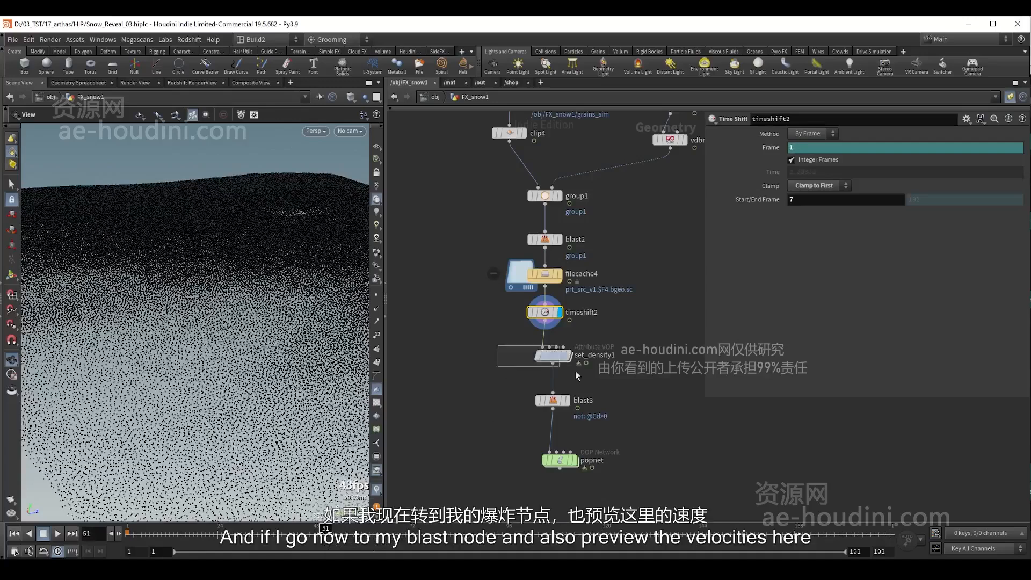
pyautogui.click(552, 354)
pyautogui.click(552, 400)
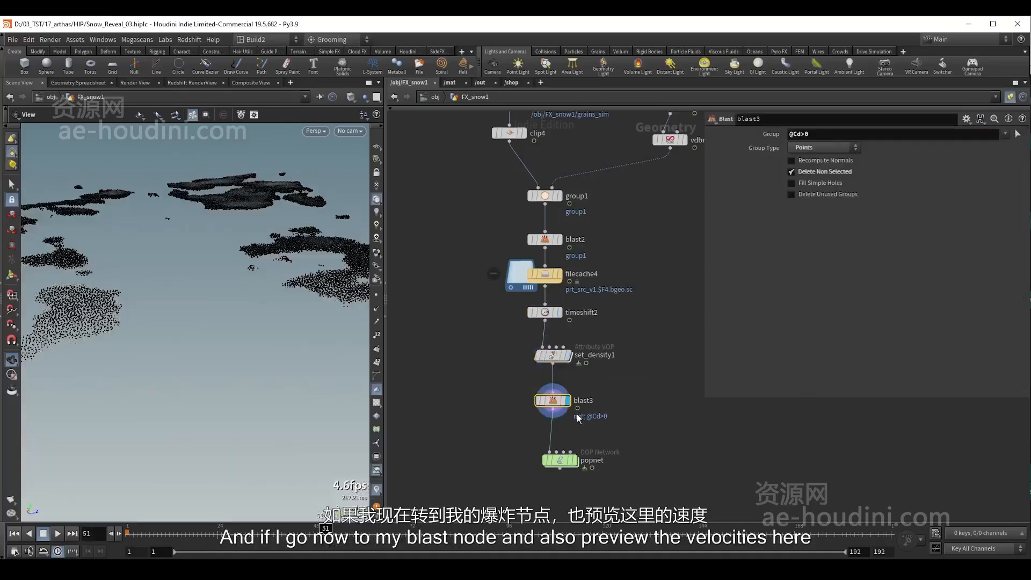
pyautogui.click(379, 326)
pyautogui.moveTo(135, 293); pyautogui.dragTo(194, 310, button='middle')
pyautogui.moveTo(194, 309); pyautogui.dragTo(338, 274, button='right')
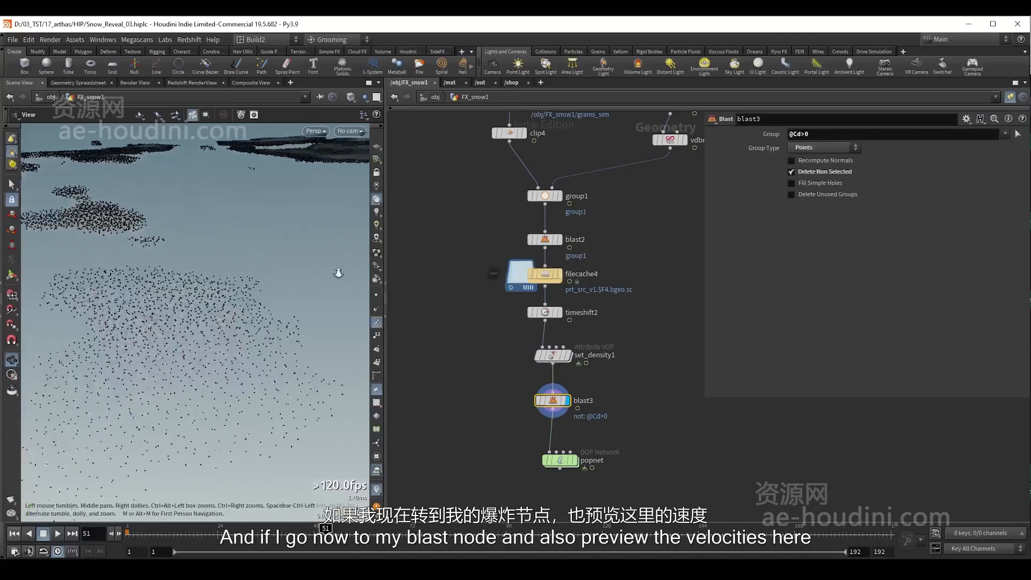
pyautogui.moveTo(147, 349); pyautogui.dragTo(250, 370)
pyautogui.moveTo(217, 332); pyautogui.dragTo(92, 324, button='right')
pyautogui.moveTo(91, 324); pyautogui.dragTo(233, 358)
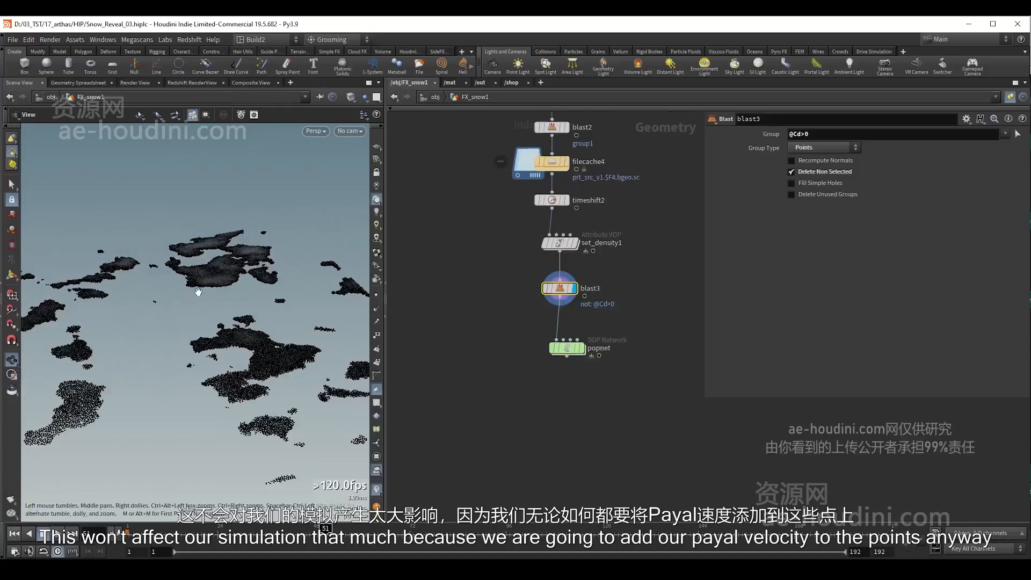
# - Return to frame 1, display the popnet node and play its simulation up to frame 76
pyautogui.hotkey('ctrl', 'Up')
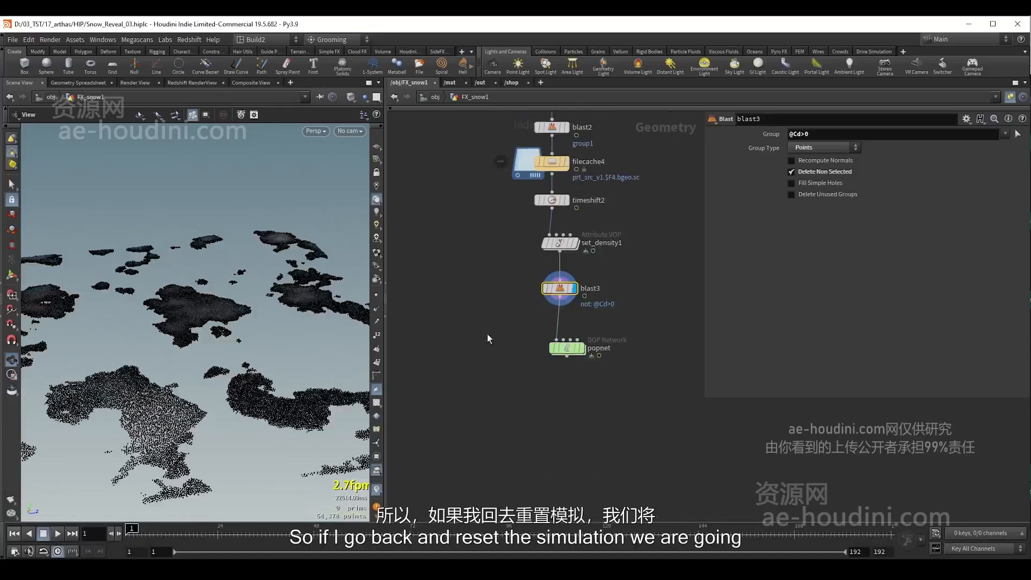
pyautogui.click(567, 348)
pyautogui.press('r')
pyautogui.moveTo(202, 329); pyautogui.dragTo(223, 288)
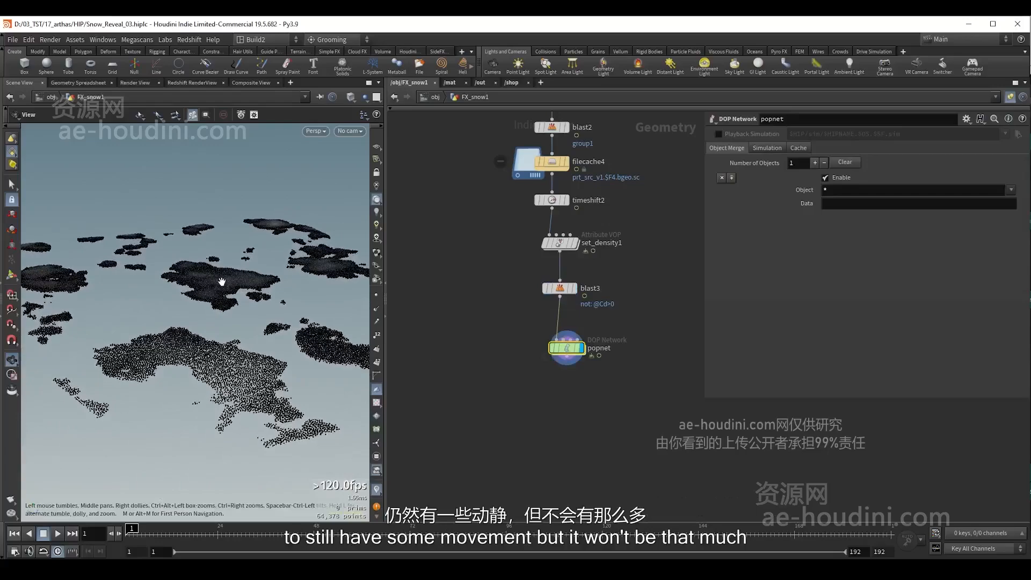
pyautogui.press('Up')
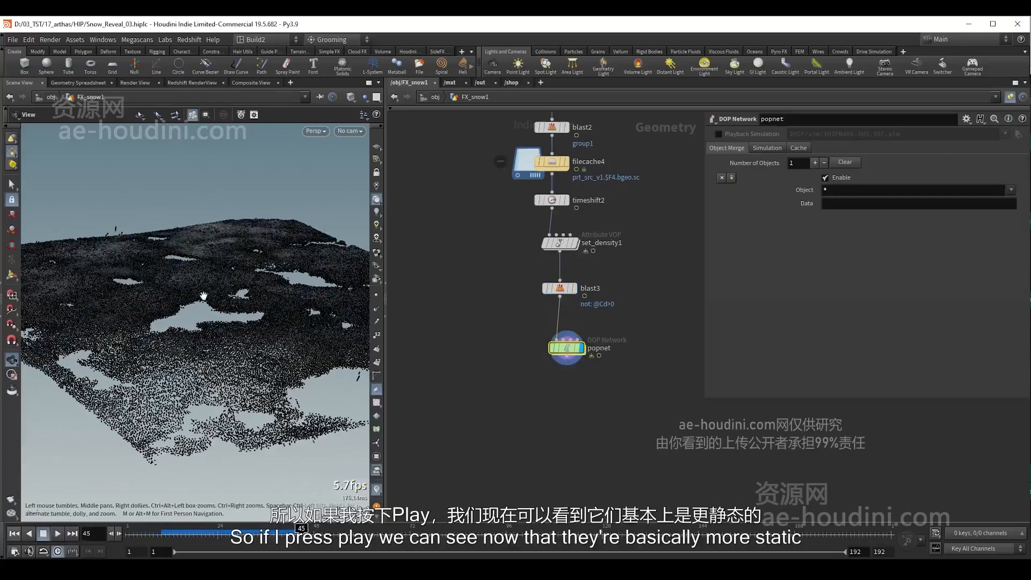
pyautogui.press('Up')
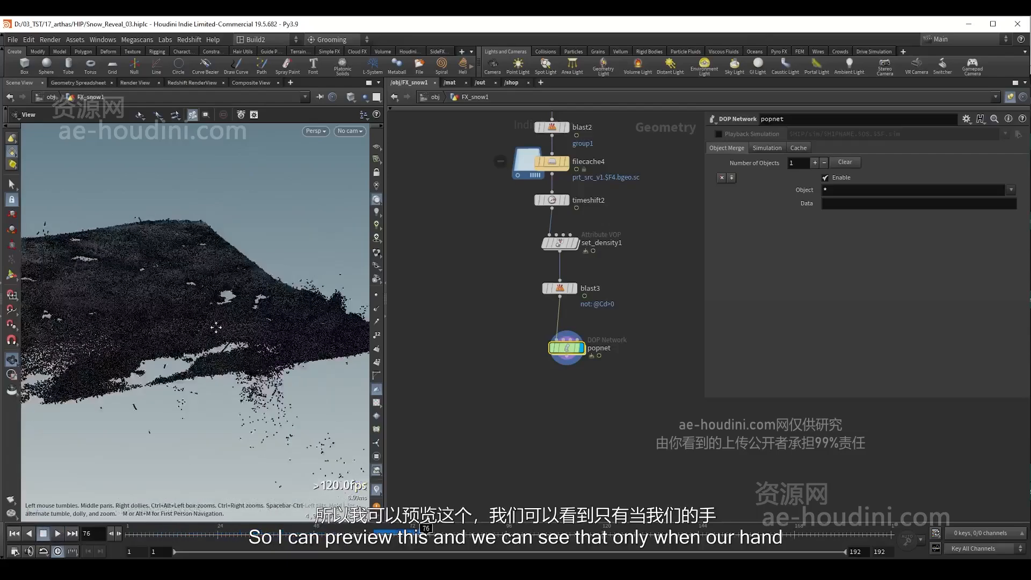
# - Scrub the popnet simulation back to frame 72 and play it on to frame 97 to examine the particles around the hand contact
pyautogui.moveTo(213, 430); pyautogui.dragTo(319, 366)
pyautogui.moveTo(388, 544)
pyautogui.mouseDown()
pyautogui.moveTo(413, 544)
pyautogui.moveTo(403, 544)
pyautogui.mouseUp()
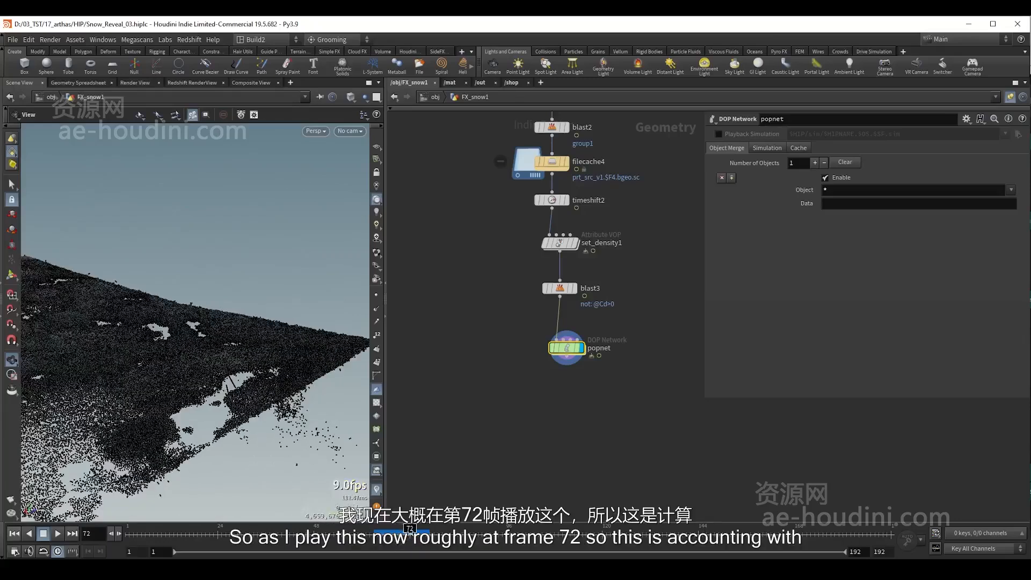
pyautogui.moveTo(362, 471); pyautogui.dragTo(224, 381)
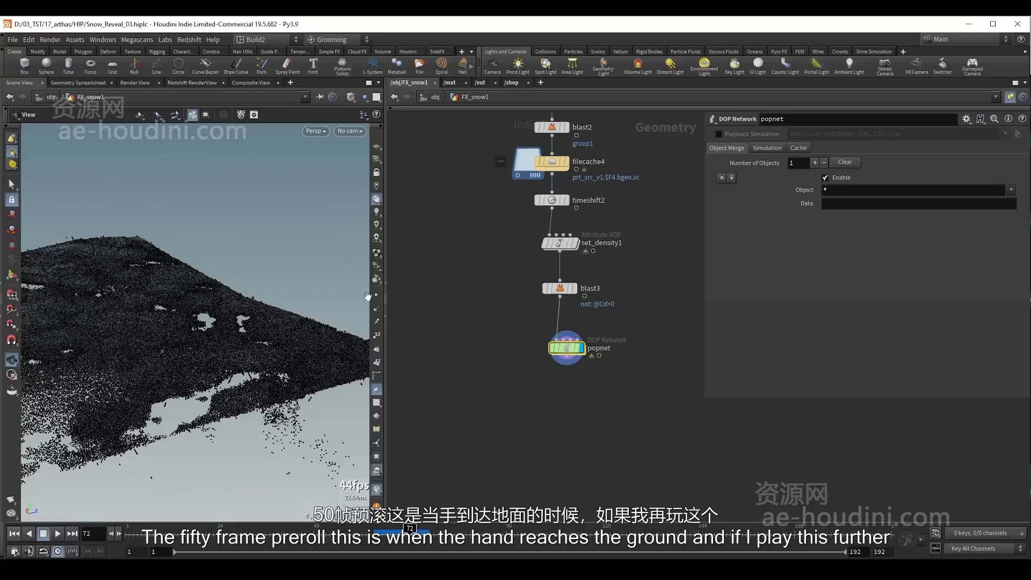
pyautogui.press('Up')
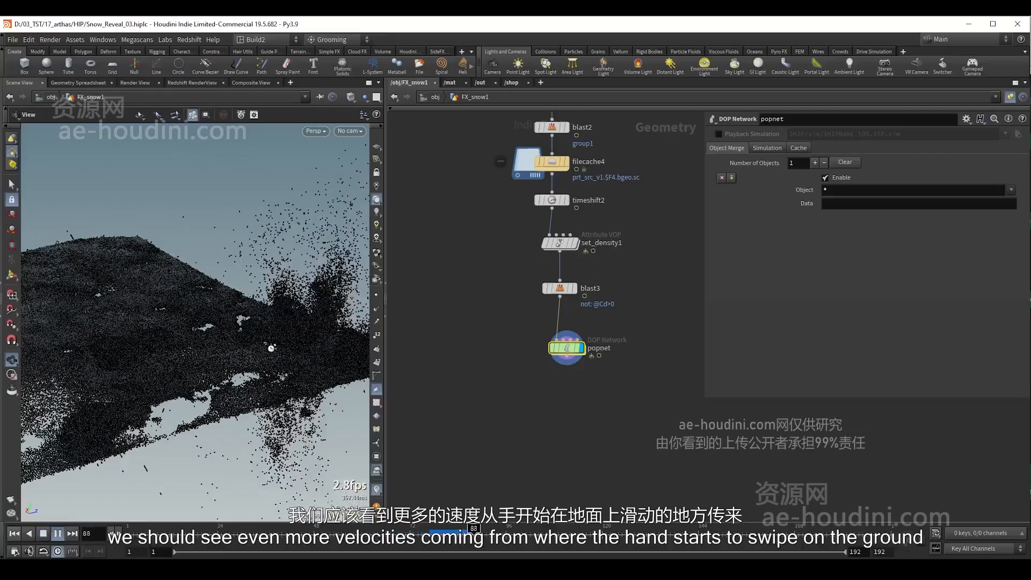
pyautogui.press('Up')
pyautogui.moveTo(188, 348); pyautogui.dragTo(238, 349, button='middle')
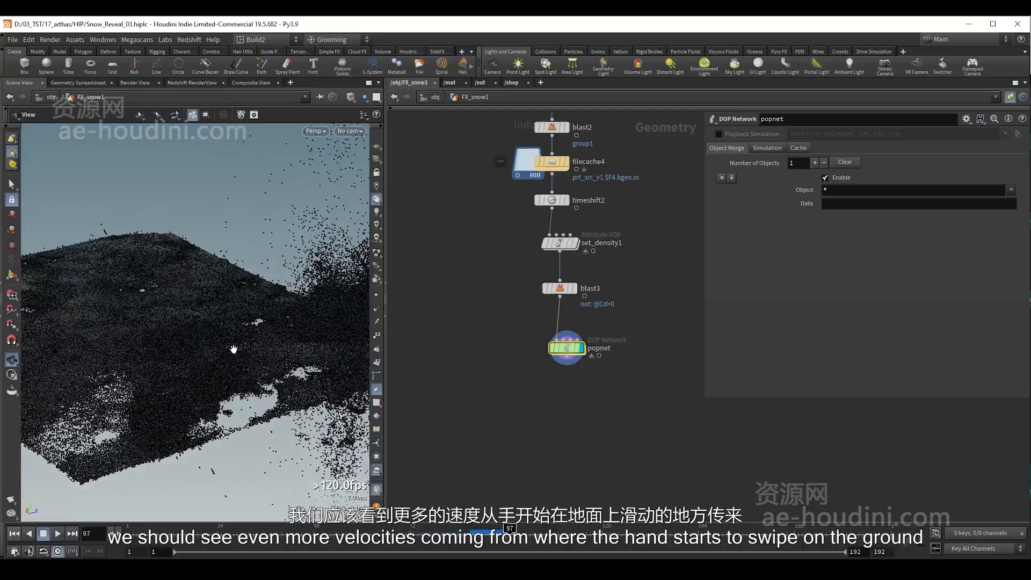
# - Play the popnet simulation on to frame 107 and examine the particles thrown up by the hand's swipe on the ground
pyautogui.moveTo(237, 348); pyautogui.dragTo(258, 341)
pyautogui.press('Up')
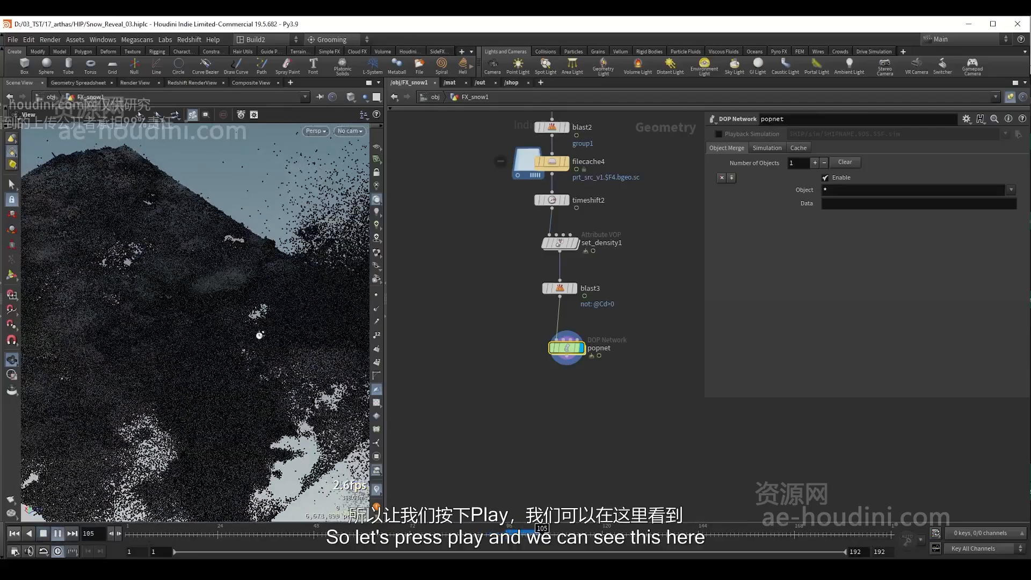
pyautogui.press('Up')
pyautogui.moveTo(261, 336); pyautogui.dragTo(237, 366)
# - Display the points as pixels and append a displayed Color node below popnet, with its color set to 0.8 grey
pyautogui.rightClick(373, 256)
pyautogui.click(411, 510)
pyautogui.press('Tab')
pyautogui.write('color')
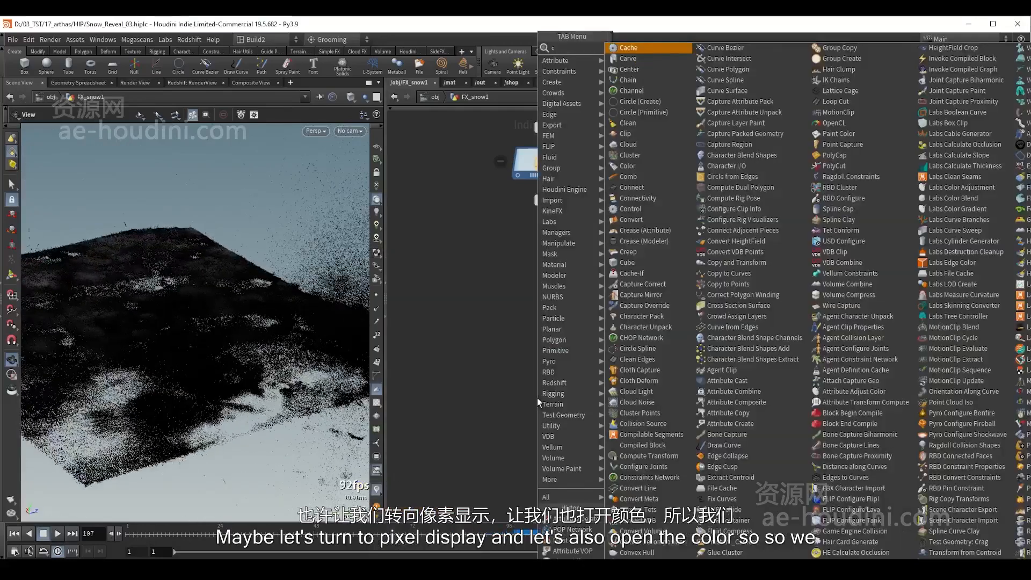
pyautogui.press('Return')
pyautogui.moveTo(245, 339); pyautogui.dragTo(263, 331)
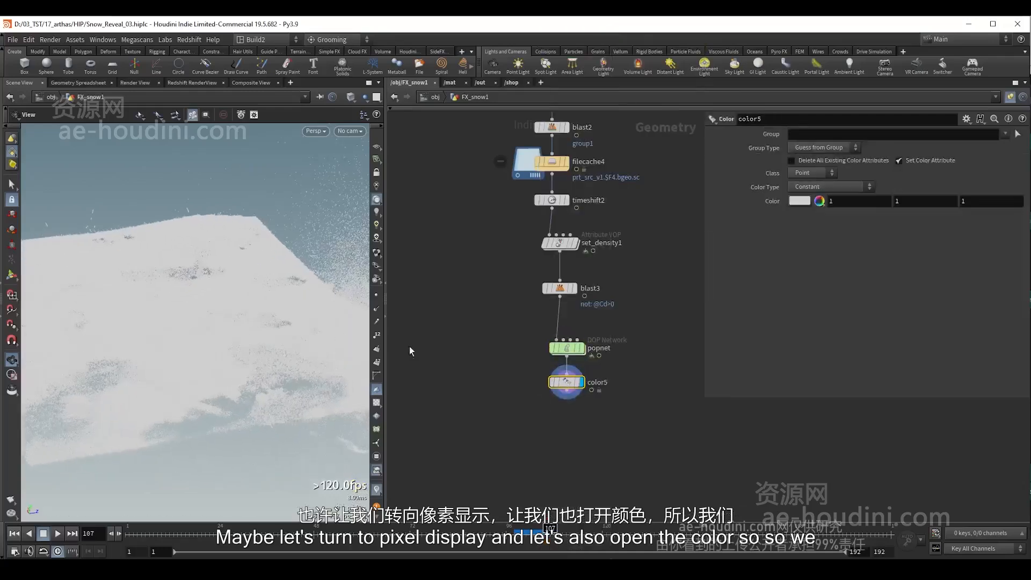
pyautogui.moveTo(771, 201); pyautogui.dragTo(749, 202, button='middle')
# - Change the viewport's color scheme to one with a black background
pyautogui.press('d')
pyautogui.click(86, 152)
pyautogui.click(82, 173)
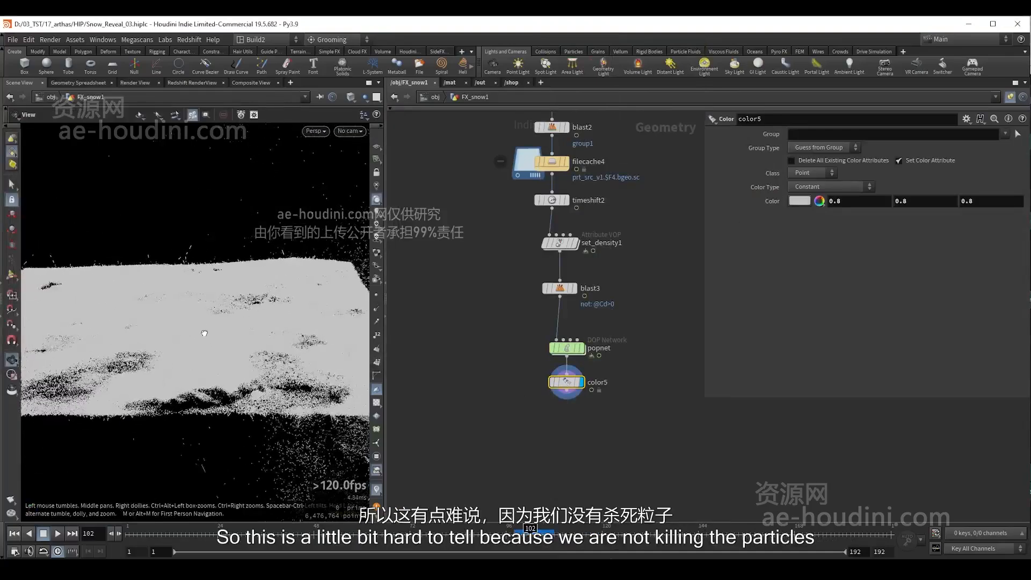
# - Inspect the particles' inherited hand velocities at frame 102 from several angles and return to frame 1
pyautogui.moveTo(204, 333); pyautogui.dragTo(216, 343)
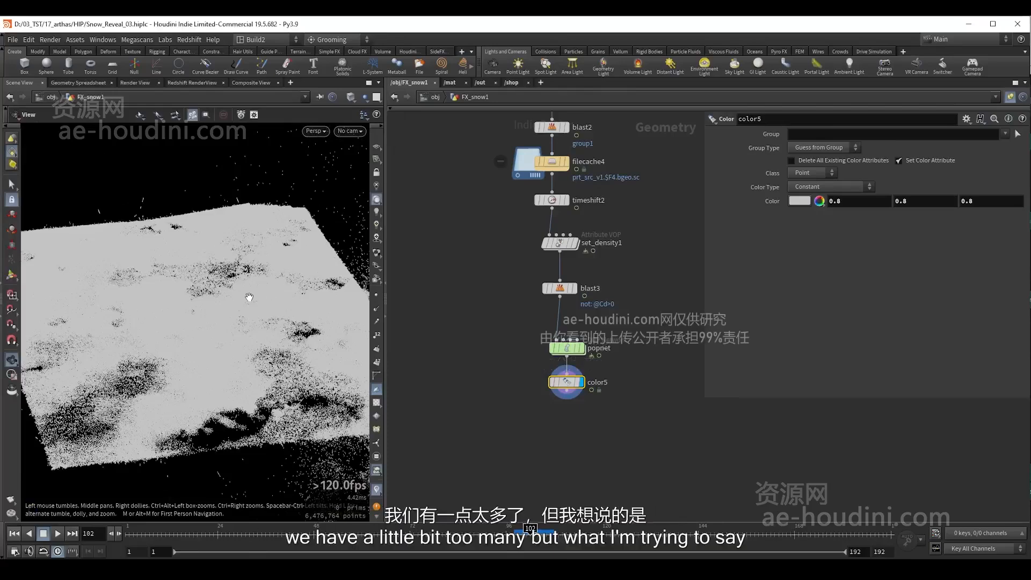
pyautogui.moveTo(249, 297); pyautogui.dragTo(269, 363)
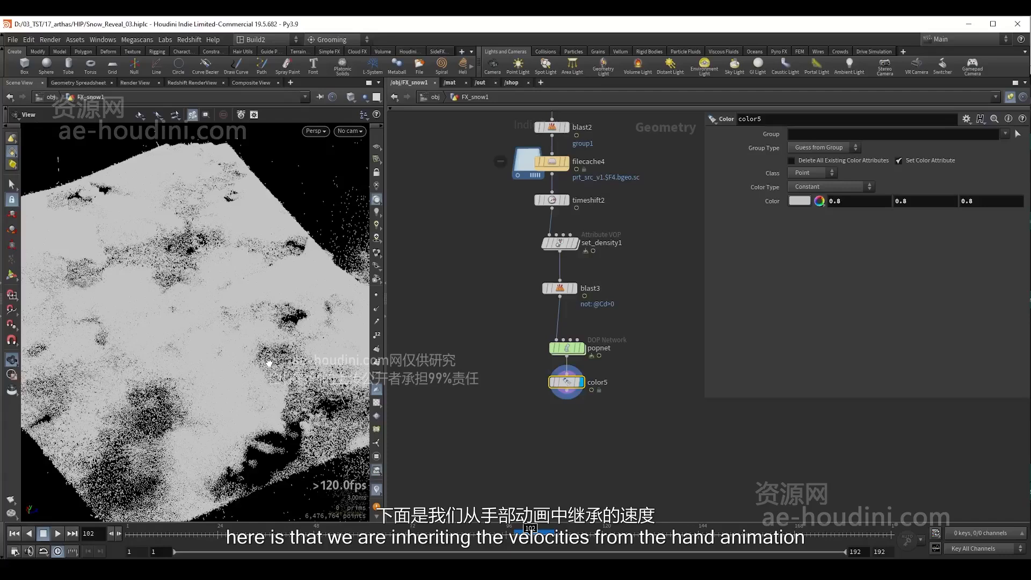
pyautogui.hotkey('ctrl', 'Up')
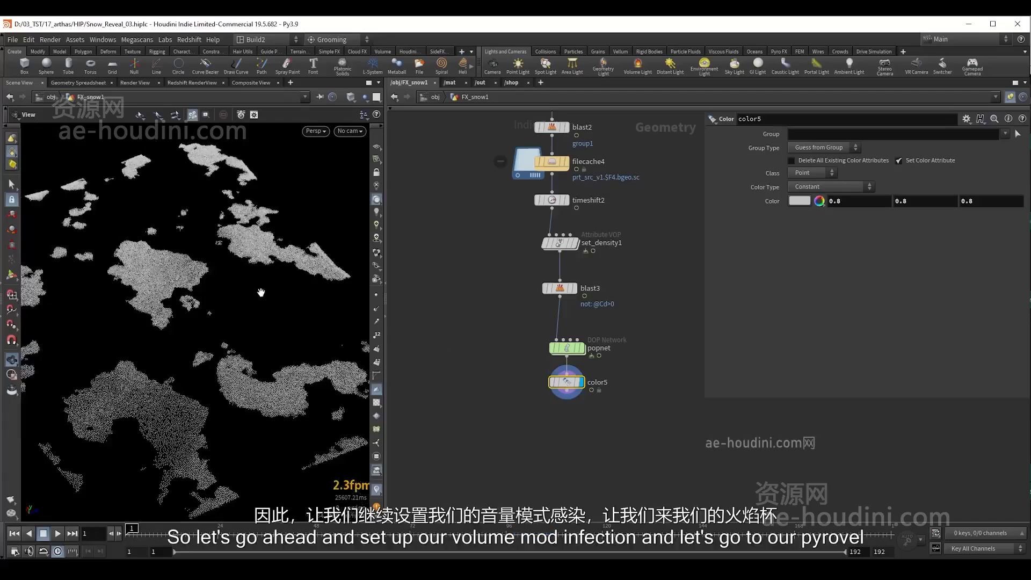
# - Copy the pyro_vel null below filecache3 in the pyro branch of the network
pyautogui.scroll(-4, 499, 396)
pyautogui.moveTo(423, 429); pyautogui.dragTo(572, 385, button='middle')
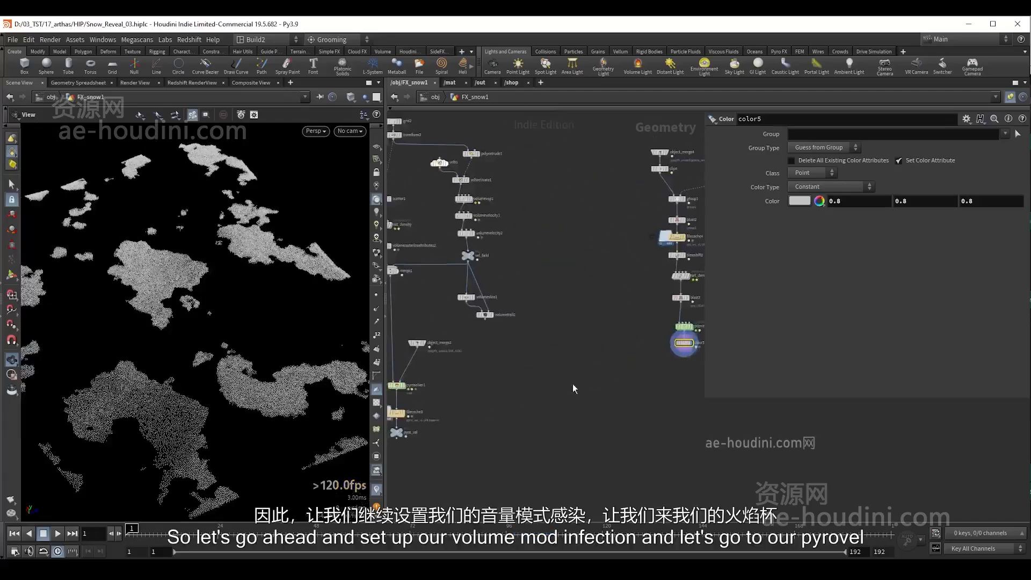
pyautogui.moveTo(493, 403); pyautogui.dragTo(611, 382, button='middle')
pyautogui.scroll(3, 544, 437)
pyautogui.click(482, 401)
pyautogui.hotkey('ctrl', 'c')
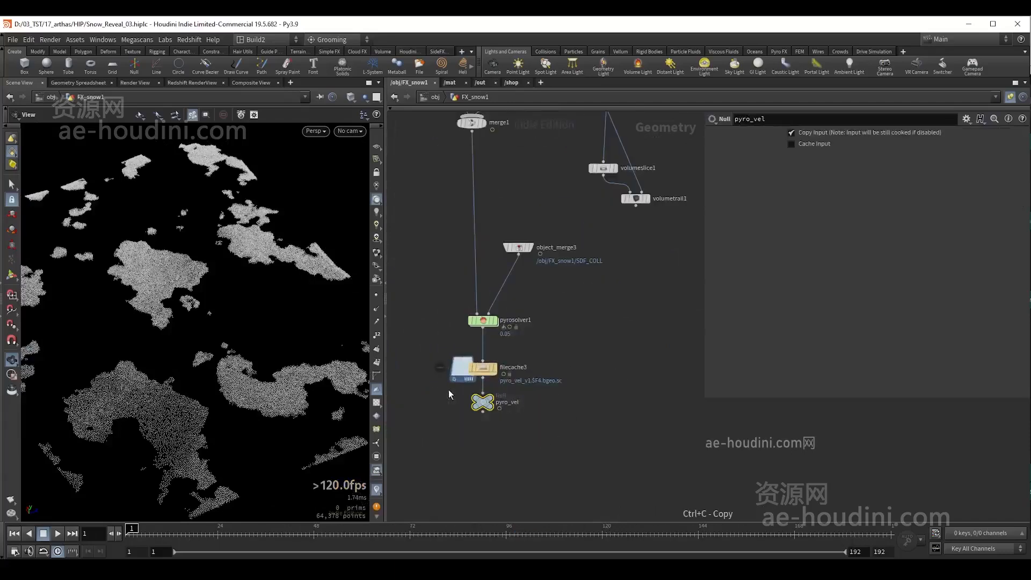
# - Inside popnet, insert a POP Advect by Volumes node between source_first_input and wire_pops_into_here
pyautogui.moveTo(634, 321); pyautogui.dragTo(428, 379, button='middle')
pyautogui.scroll(3, 603, 311)
pyautogui.moveTo(603, 310); pyautogui.dragTo(509, 343, button='middle')
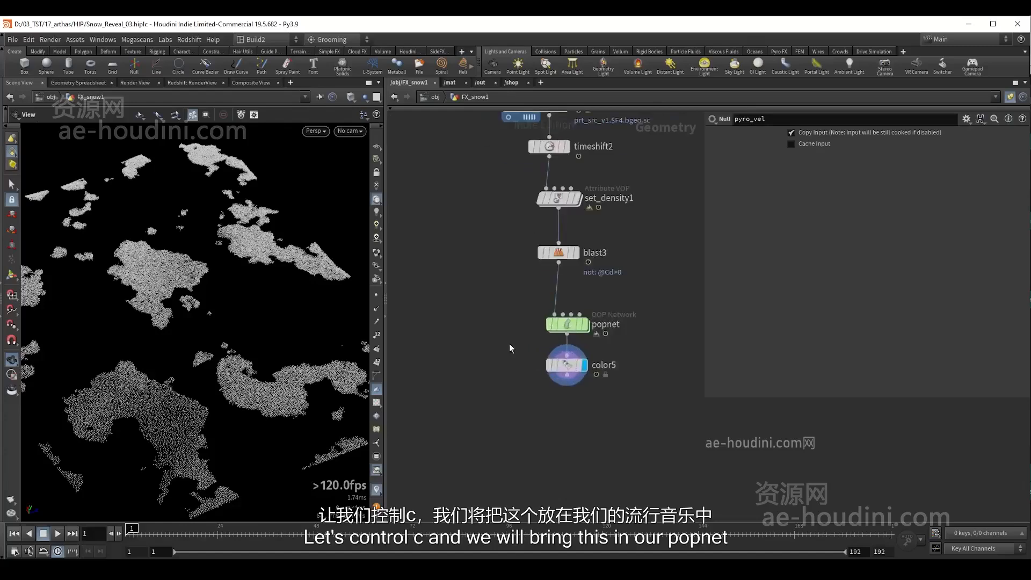
pyautogui.doubleClick(568, 323)
pyautogui.moveTo(568, 323); pyautogui.dragTo(531, 377, button='middle')
pyautogui.press('Tab')
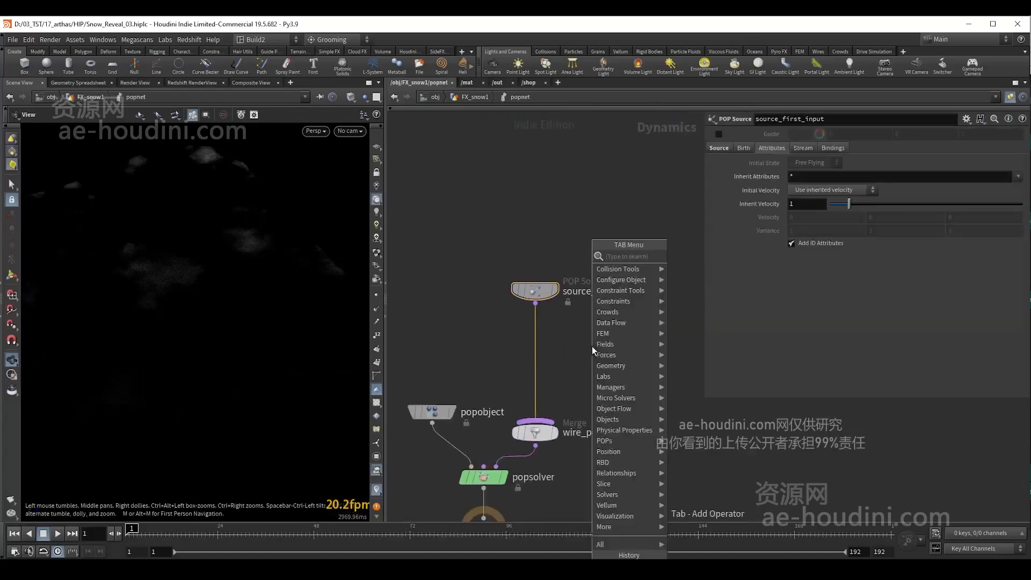
pyautogui.write('adve')
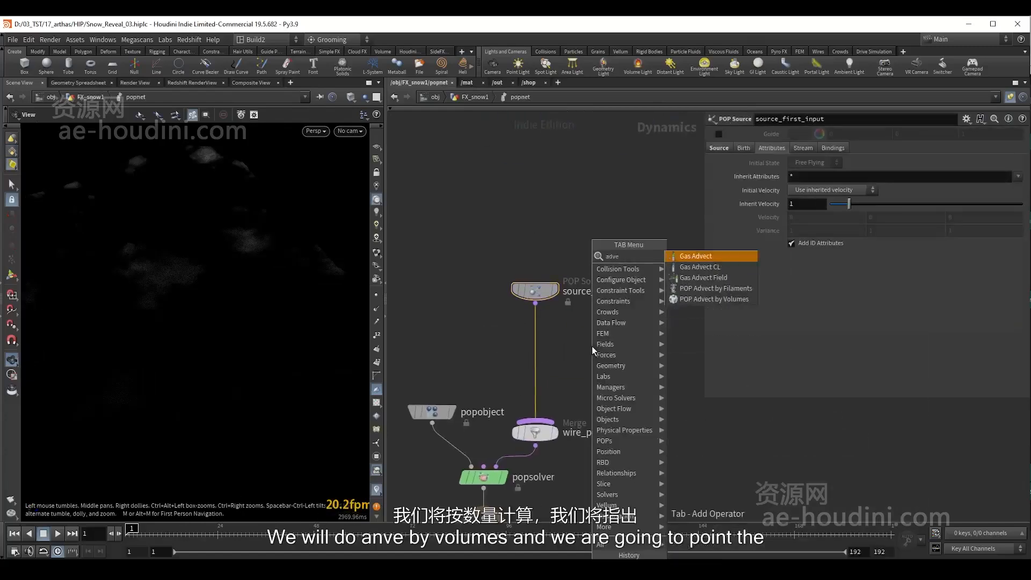
pyautogui.click(708, 299)
pyautogui.click(543, 342)
# - Set popadvectbyvolumes1's SOP to /obj/FX_snow1/pyro_vel and its advection type to Update Velocity, and align it with the source node
pyautogui.click(810, 190)
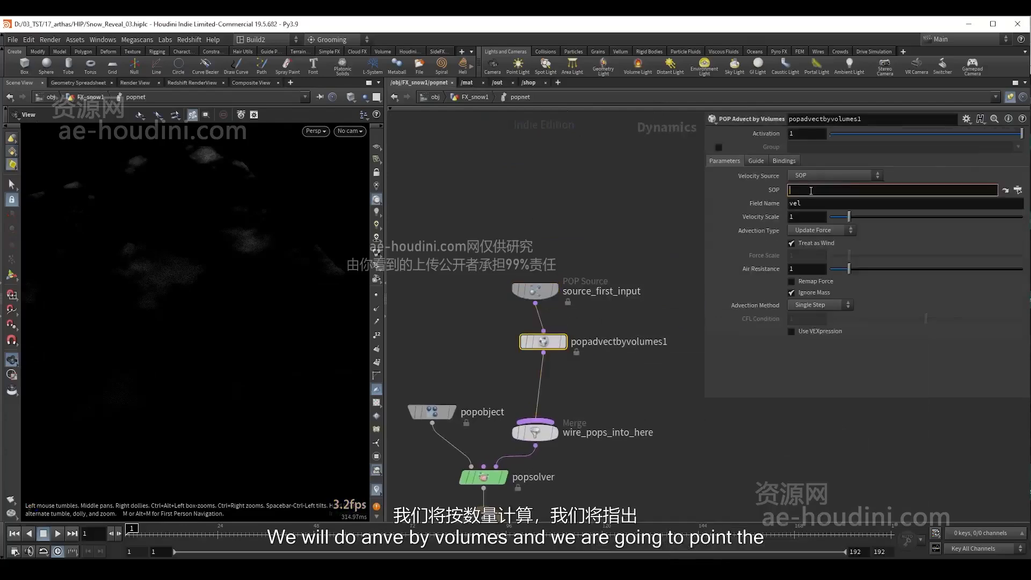
pyautogui.hotkey('ctrl', 'v')
pyautogui.press('Return')
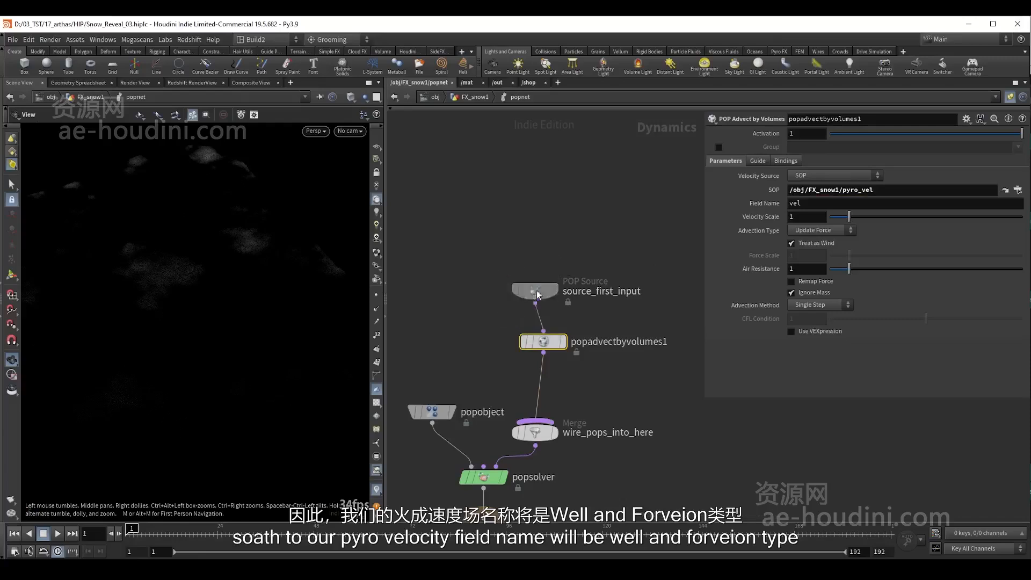
pyautogui.moveTo(534, 290); pyautogui.dragTo(551, 233)
pyautogui.moveTo(544, 341); pyautogui.dragTo(546, 308)
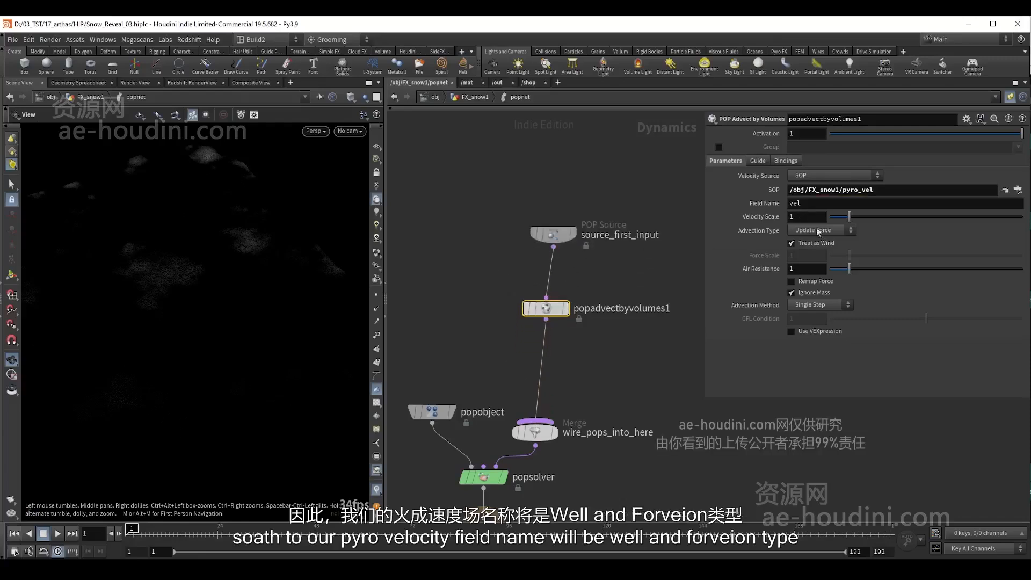
pyautogui.click(819, 230)
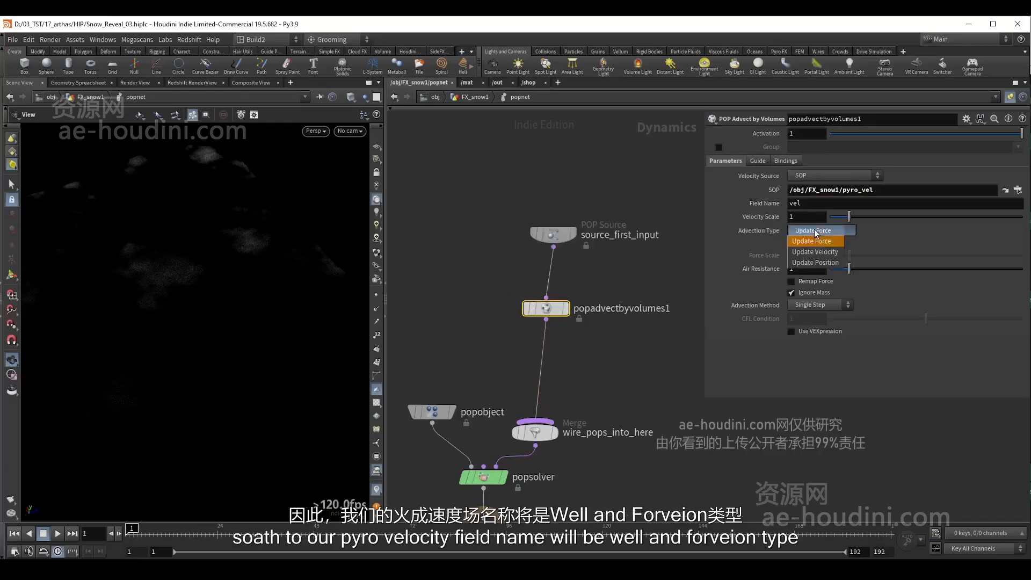
pyautogui.click(807, 253)
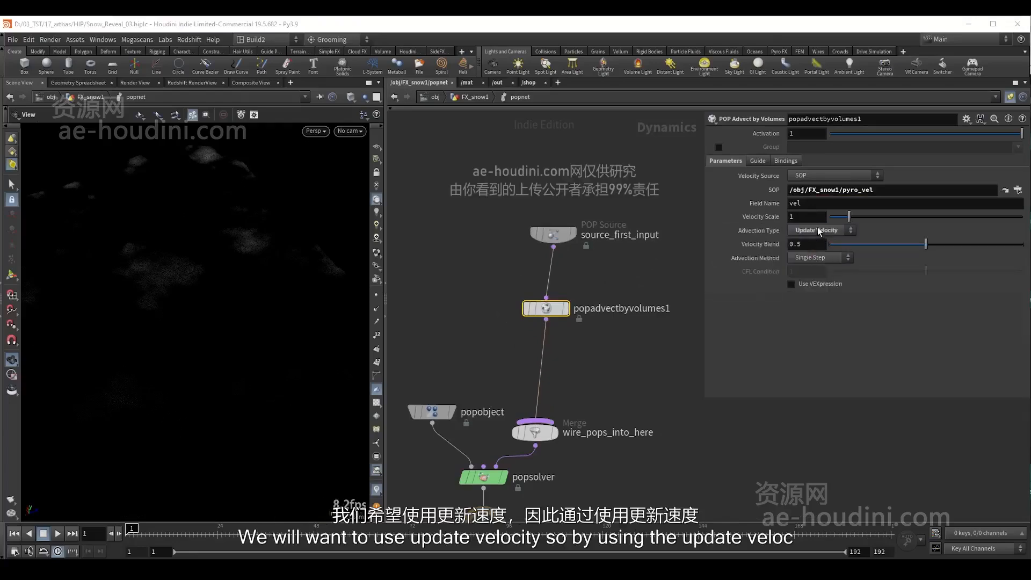
pyautogui.moveTo(553, 234); pyautogui.dragTo(535, 232)
pyautogui.moveTo(556, 310); pyautogui.dragTo(545, 305)
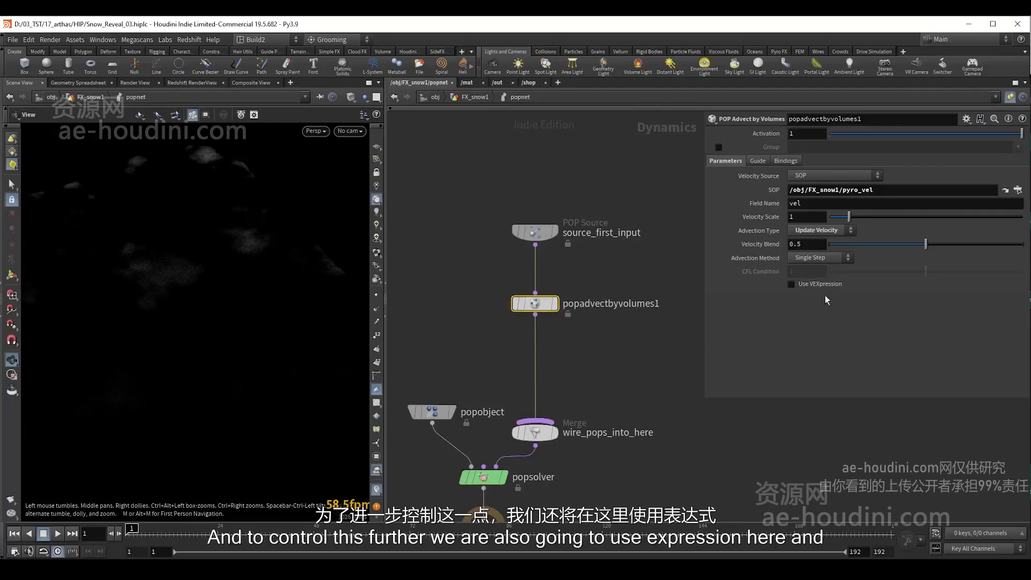
pyautogui.click(804, 285)
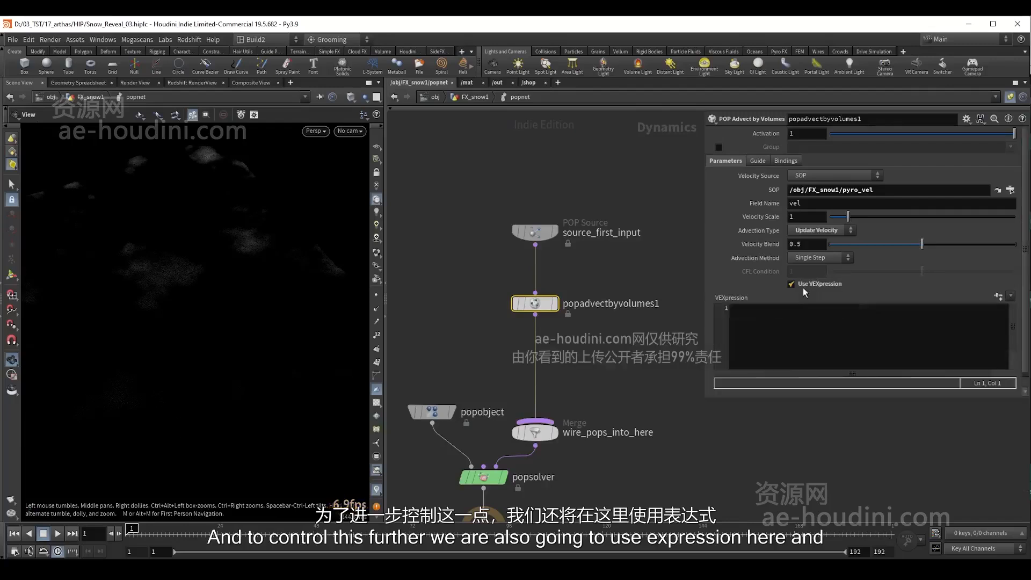
pyautogui.click(787, 317)
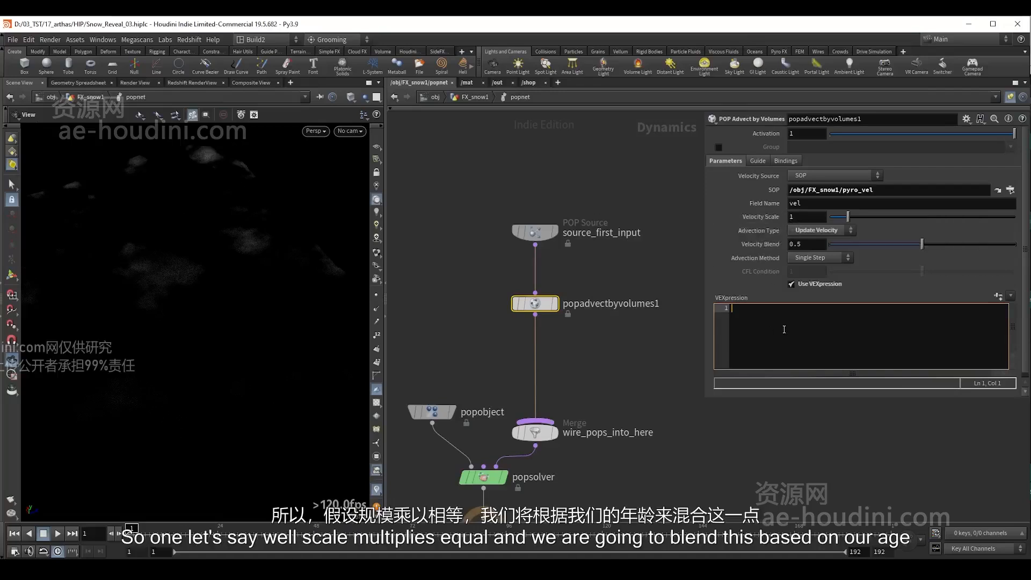
pyautogui.write('cale *=')
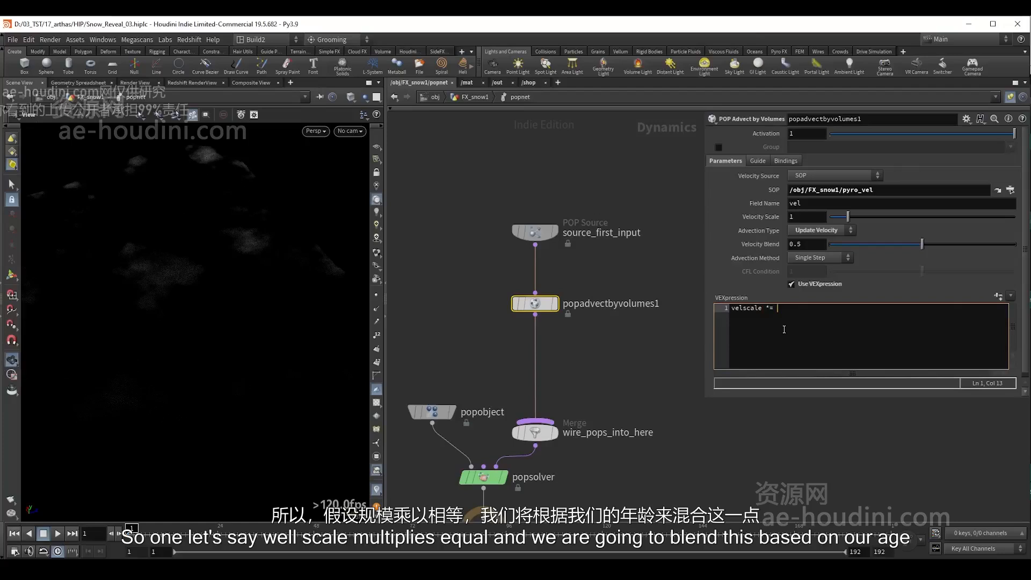
pyautogui.write('fit()')
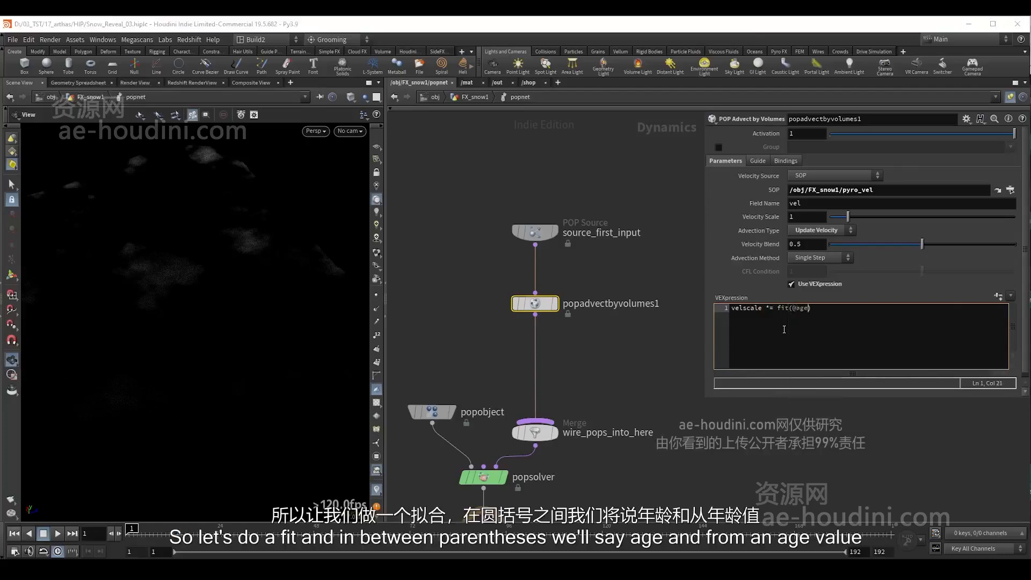
pyautogui.write('@age,0.2,')
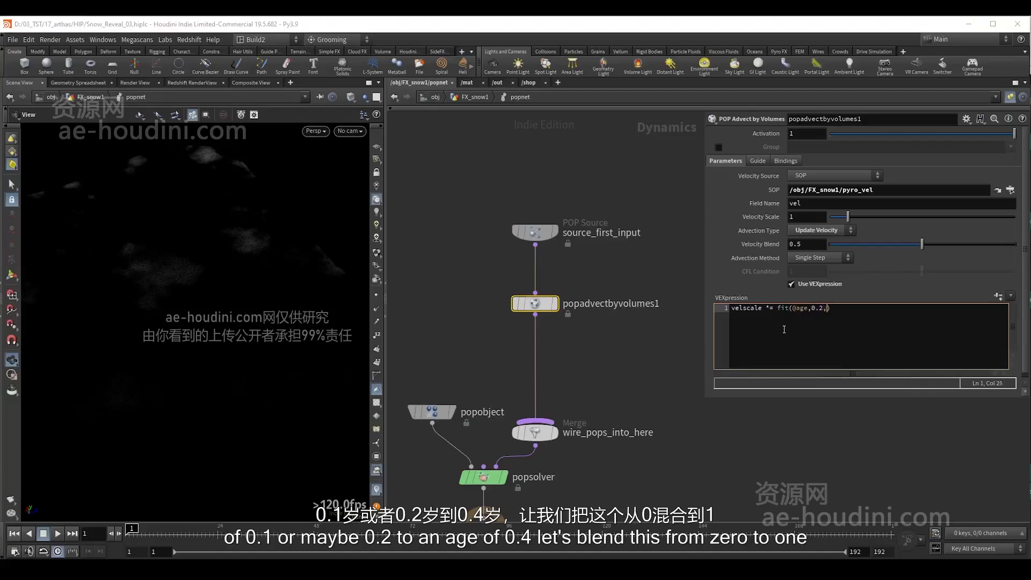
pyautogui.write('0.4')
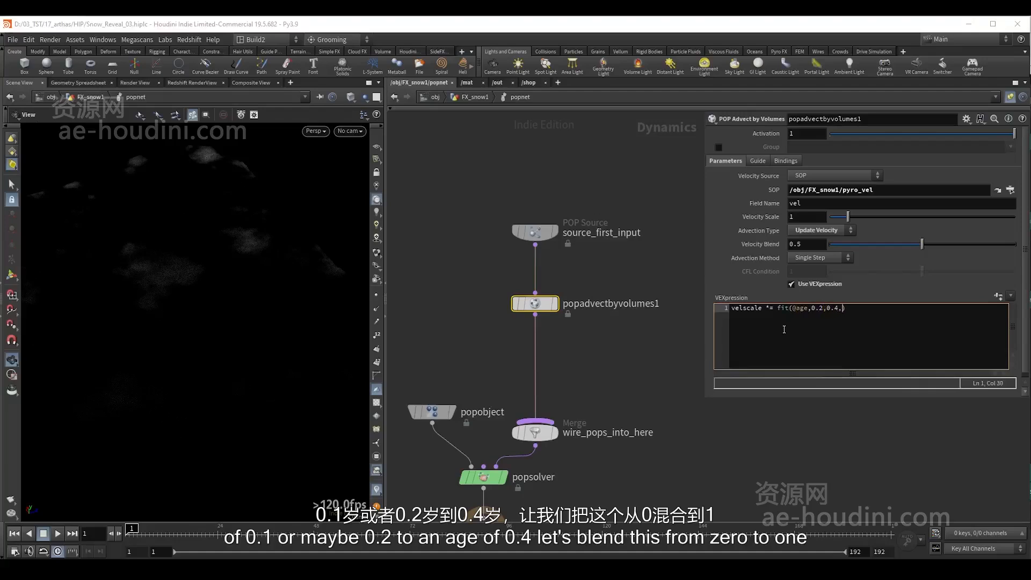
pyautogui.write(',0,1')
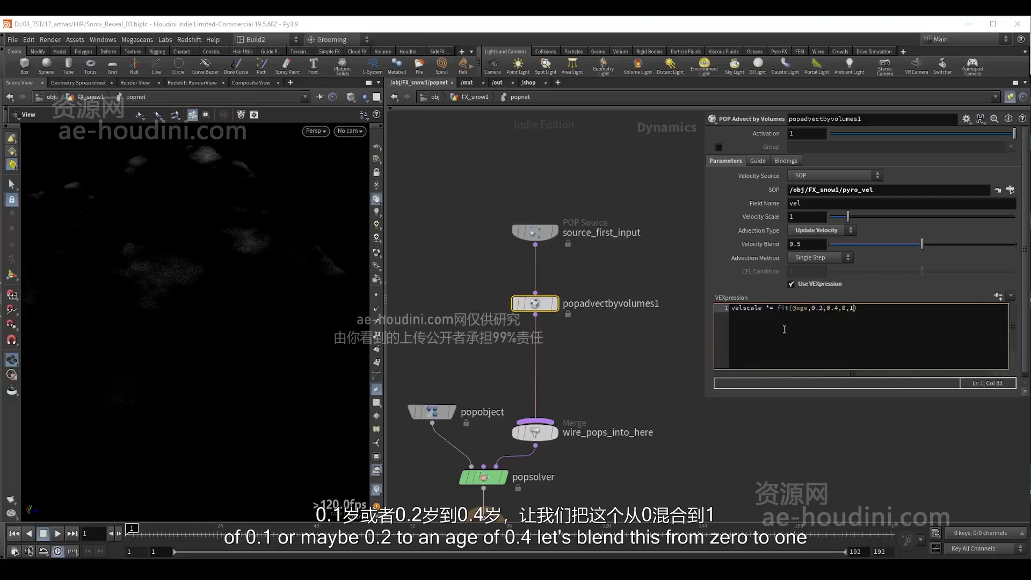
pyautogui.write(');')
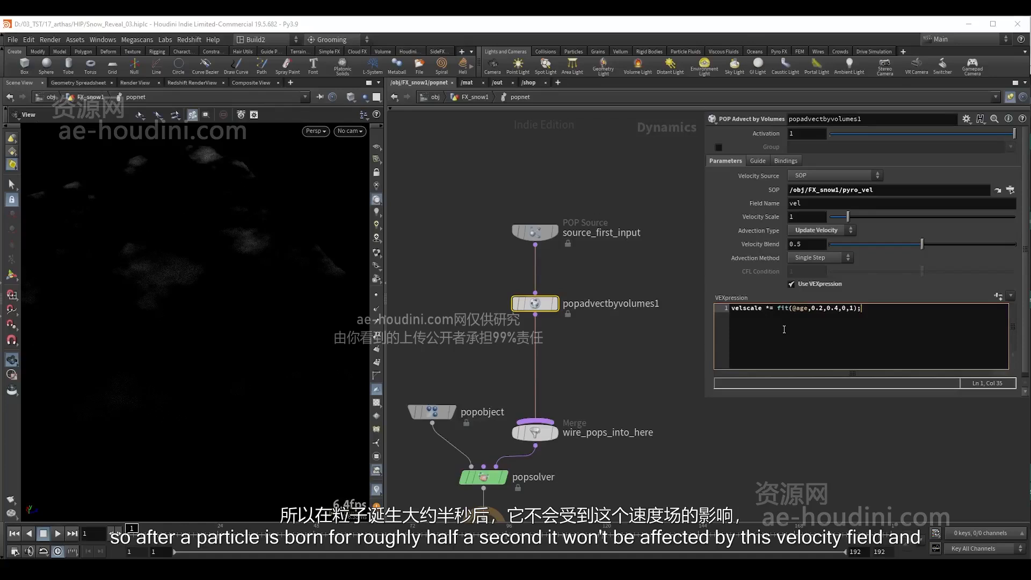
pyautogui.doubleClick(829, 309)
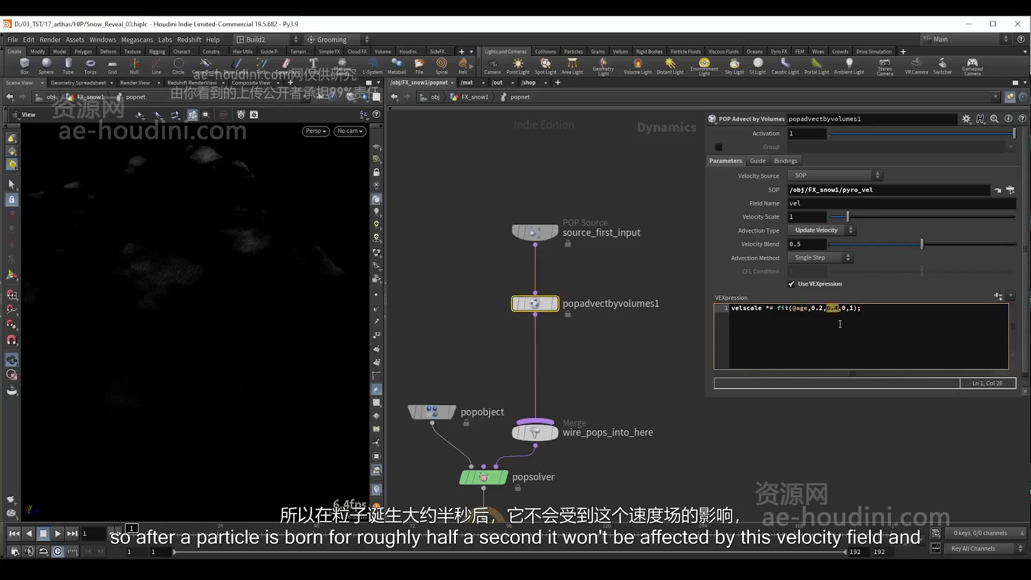
pyautogui.click(878, 310)
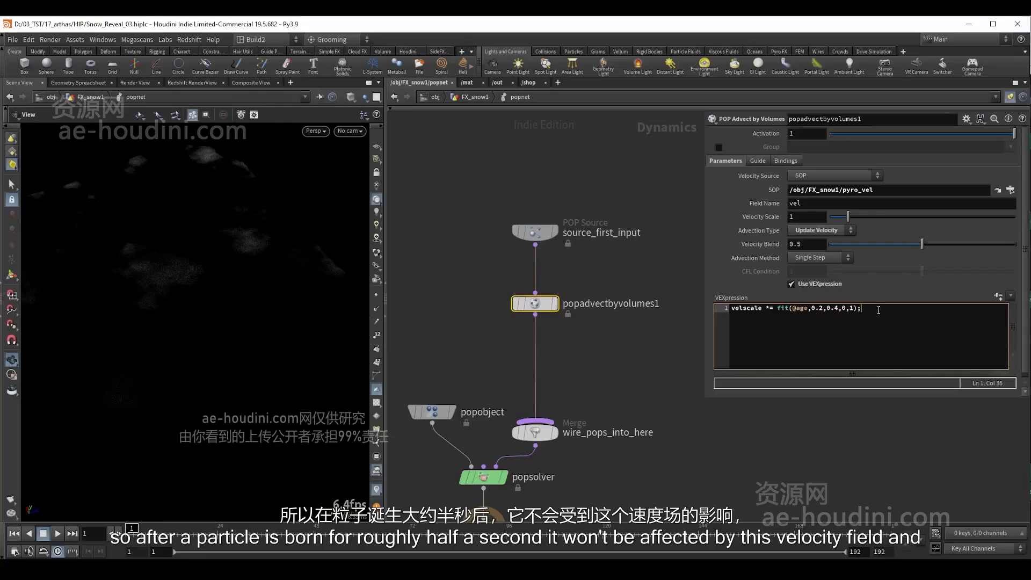
pyautogui.click(594, 340)
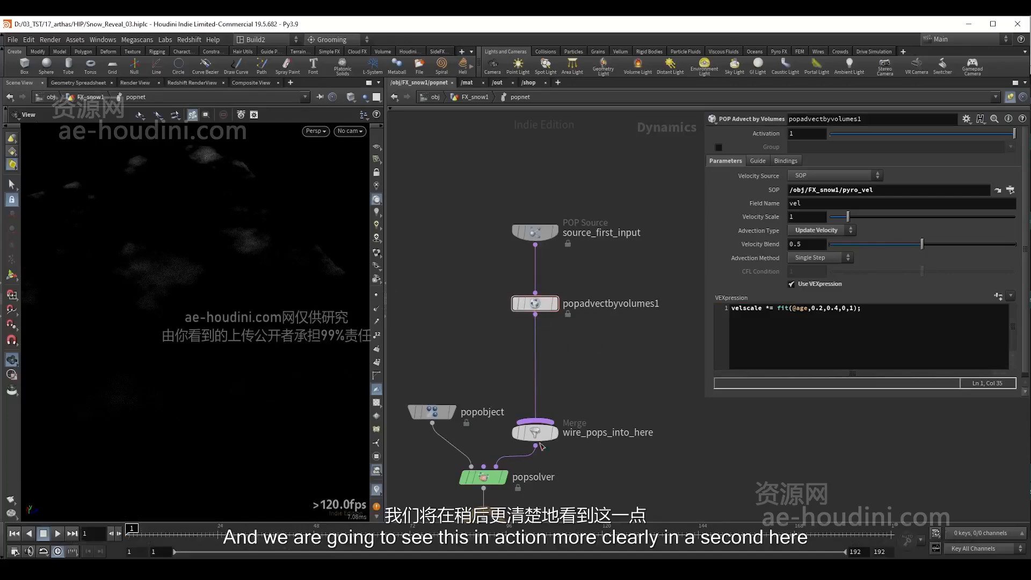
# - On source_first_input, set the particles' life expectancy to 1.2 and the life variance to 0.3
pyautogui.moveTo(528, 310)
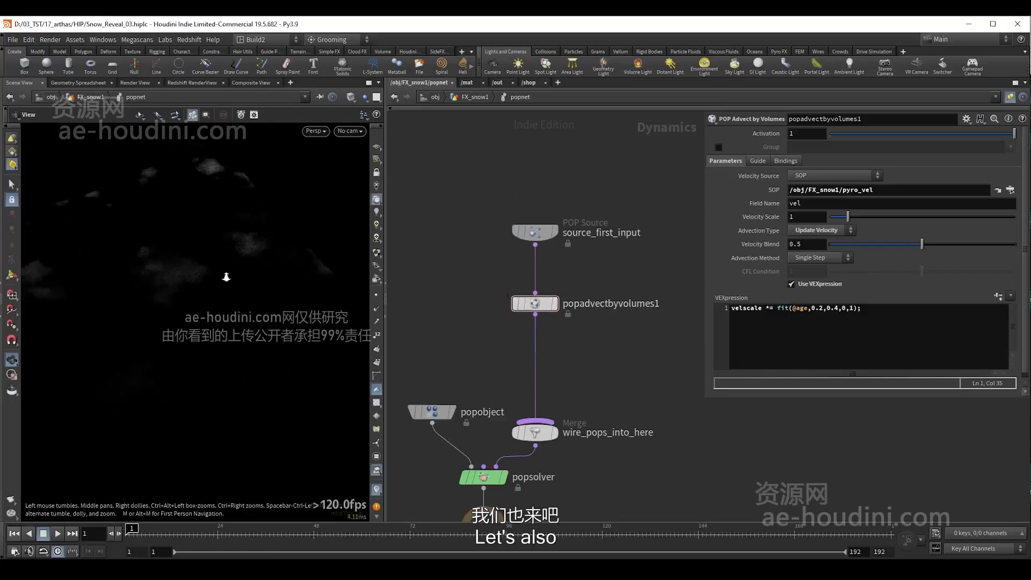
pyautogui.moveTo(157, 281); pyautogui.dragTo(205, 294, button='right')
pyautogui.moveTo(205, 295); pyautogui.dragTo(267, 276)
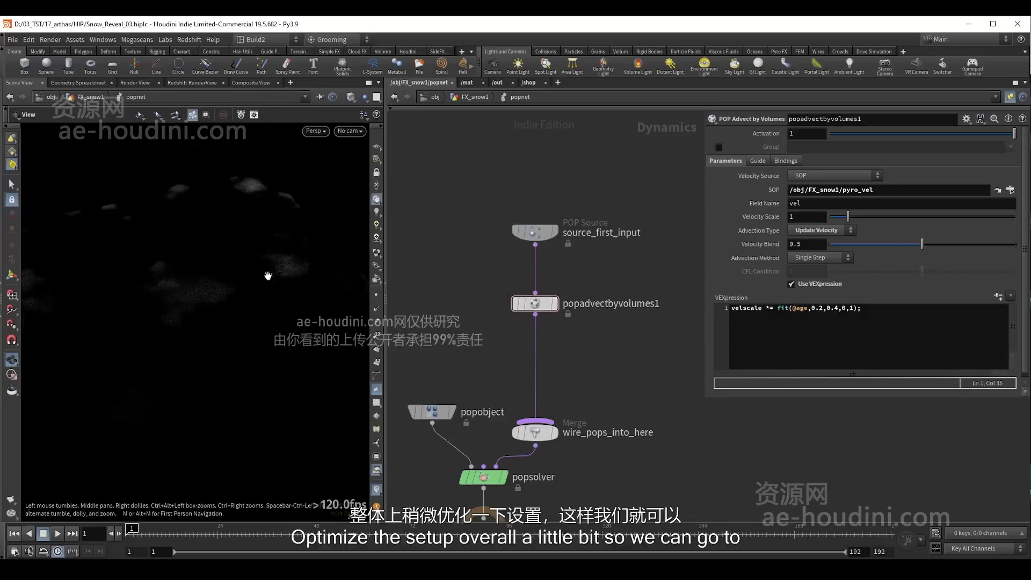
pyautogui.click(535, 232)
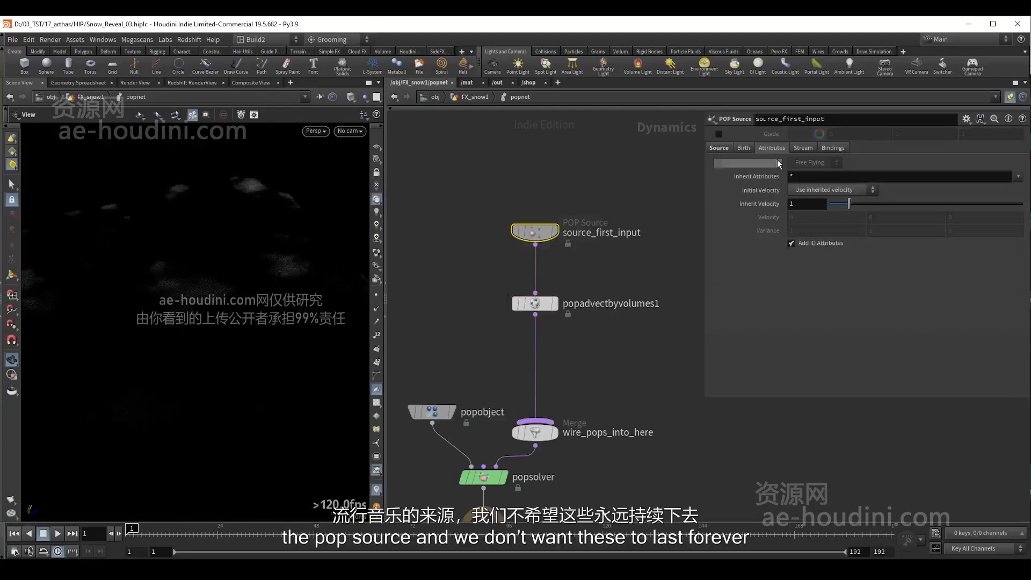
pyautogui.click(743, 149)
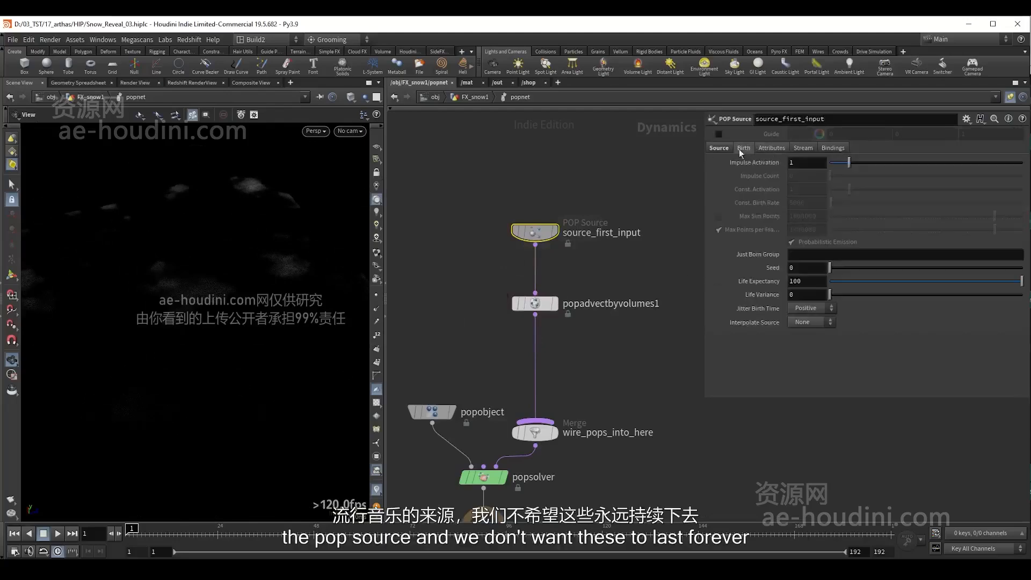
pyautogui.doubleClick(821, 281)
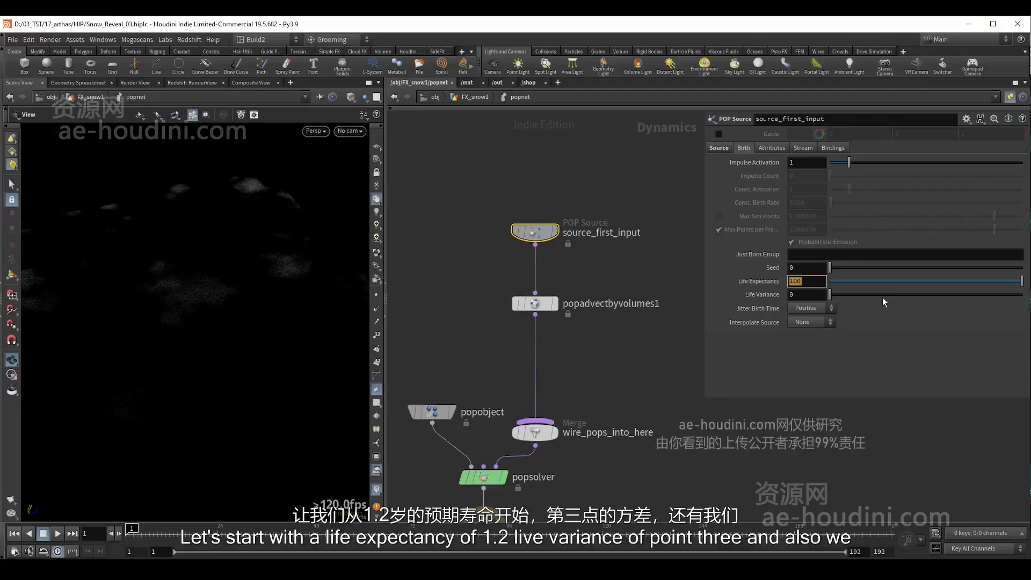
pyautogui.write('1.2')
pyautogui.press('Tab')
pyautogui.write('.3')
pyautogui.press('Return')
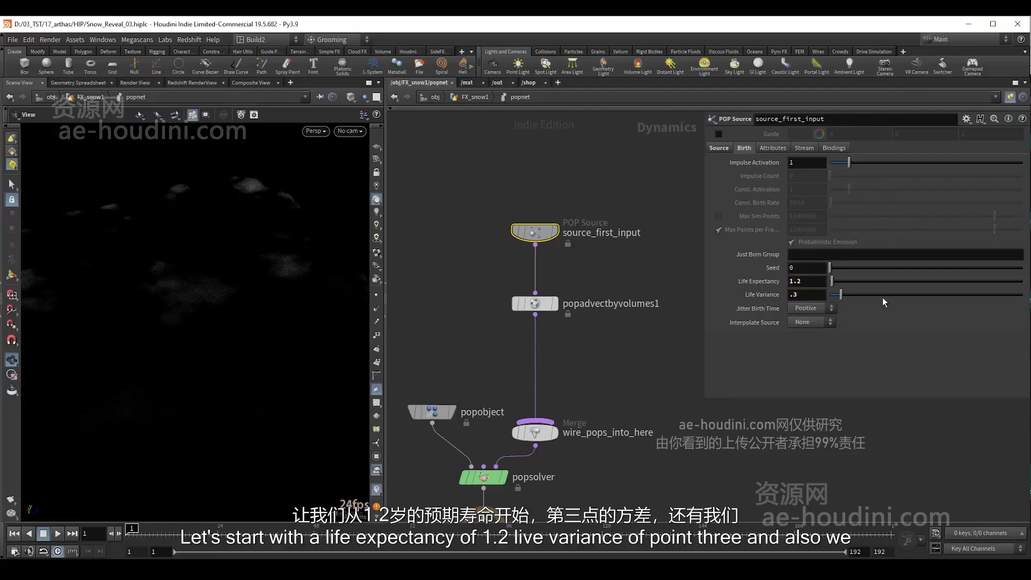
# - Insert a POP Kill node into the wire between popadvectbyvolumes1 and wire_pops_into_here
pyautogui.moveTo(185, 253); pyautogui.dragTo(193, 299, button='right')
pyautogui.moveTo(180, 251)
pyautogui.mouseDown()
pyautogui.moveTo(203, 288)
pyautogui.moveTo(164, 291)
pyautogui.mouseUp()
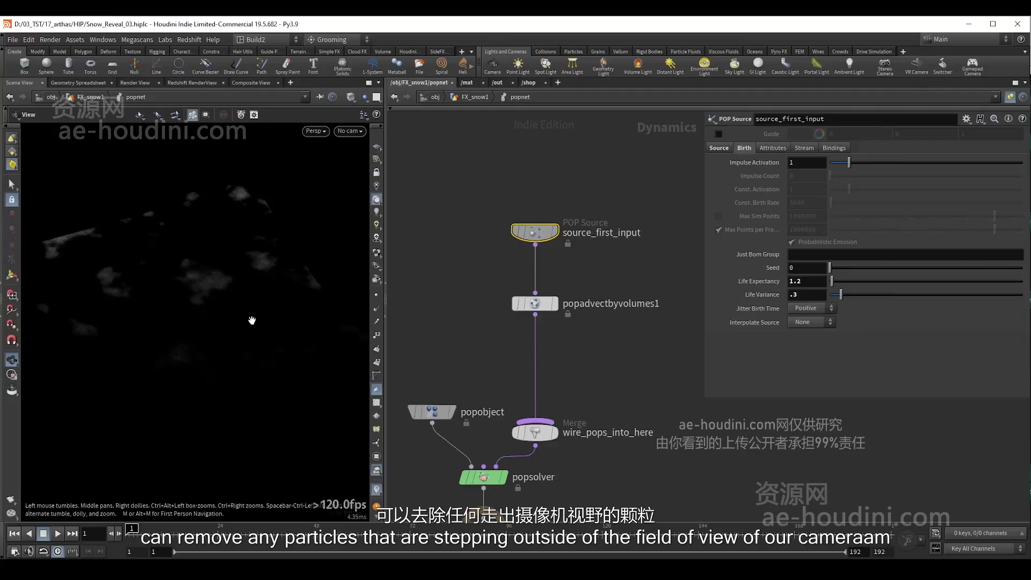
pyautogui.moveTo(484, 179); pyautogui.dragTo(528, 252)
pyautogui.press('Tab')
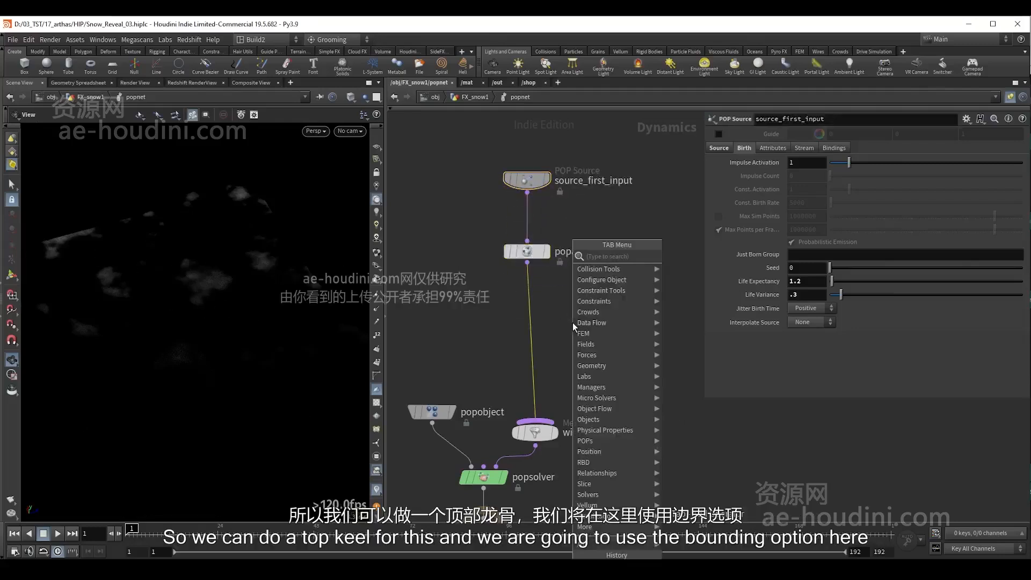
pyautogui.write('kill')
pyautogui.press('Return')
pyautogui.click(546, 331)
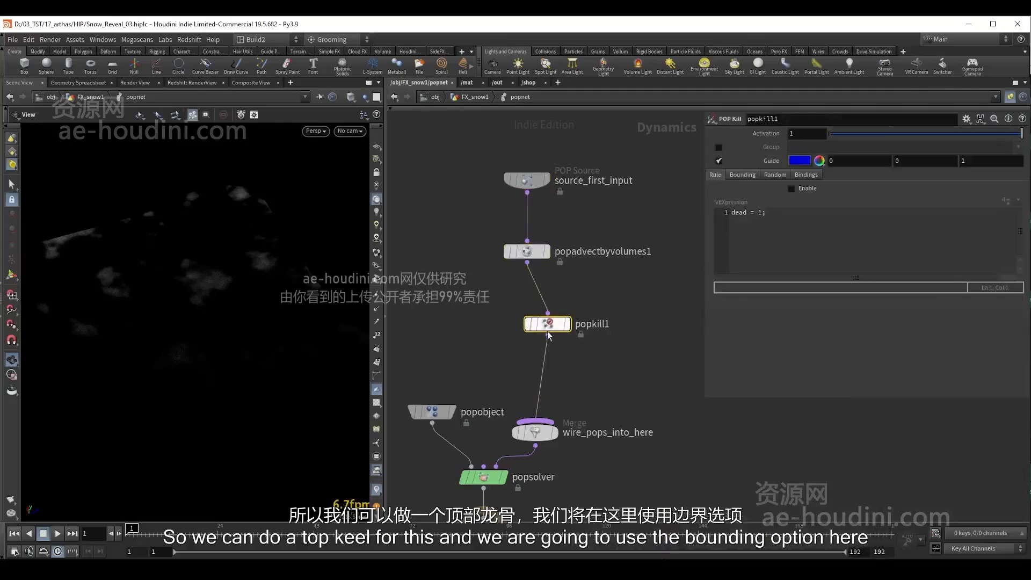
# - Set the bounding type of popkill1 to Bounding Object
pyautogui.click(744, 175)
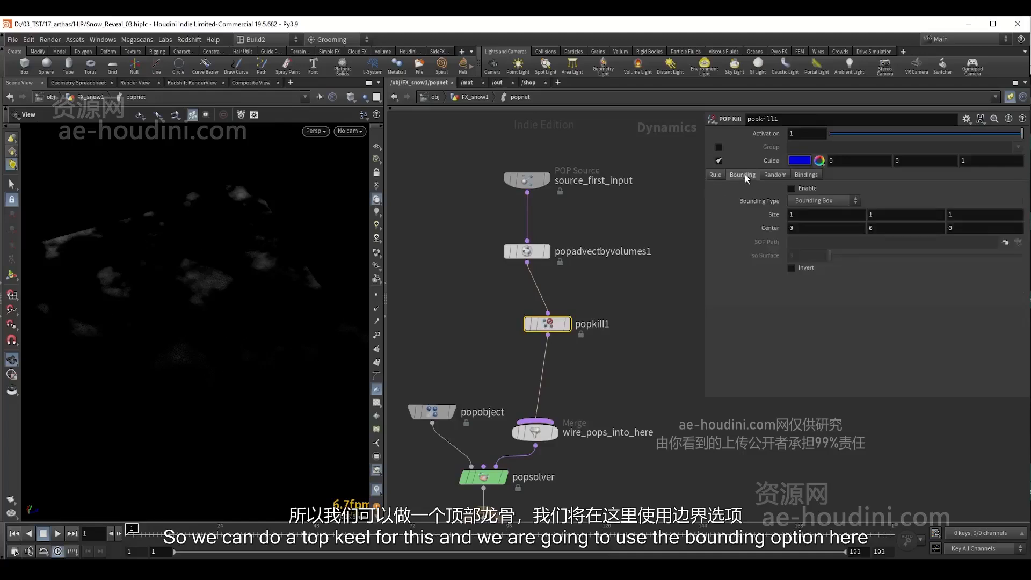
pyautogui.click(826, 205)
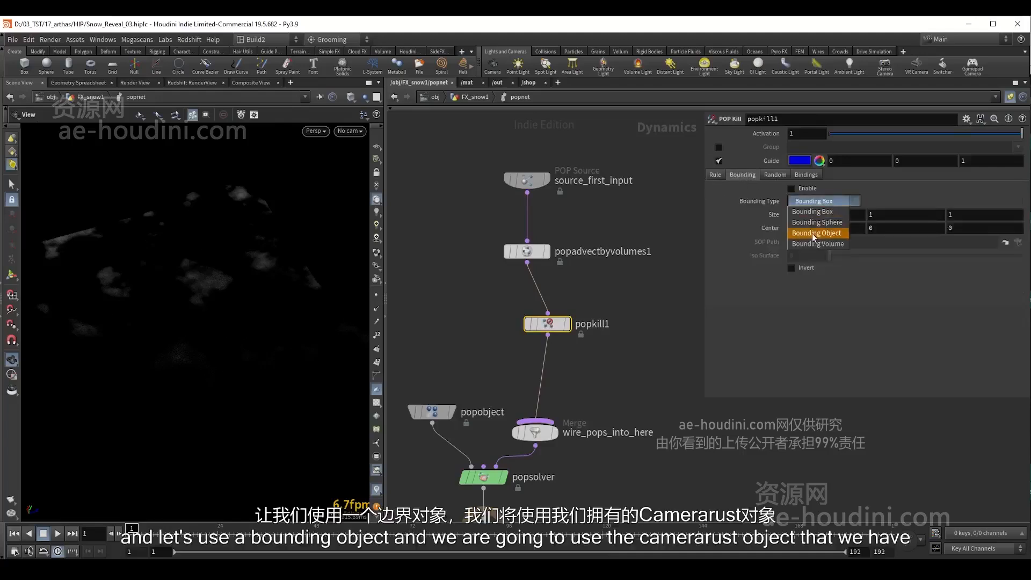
pyautogui.click(813, 234)
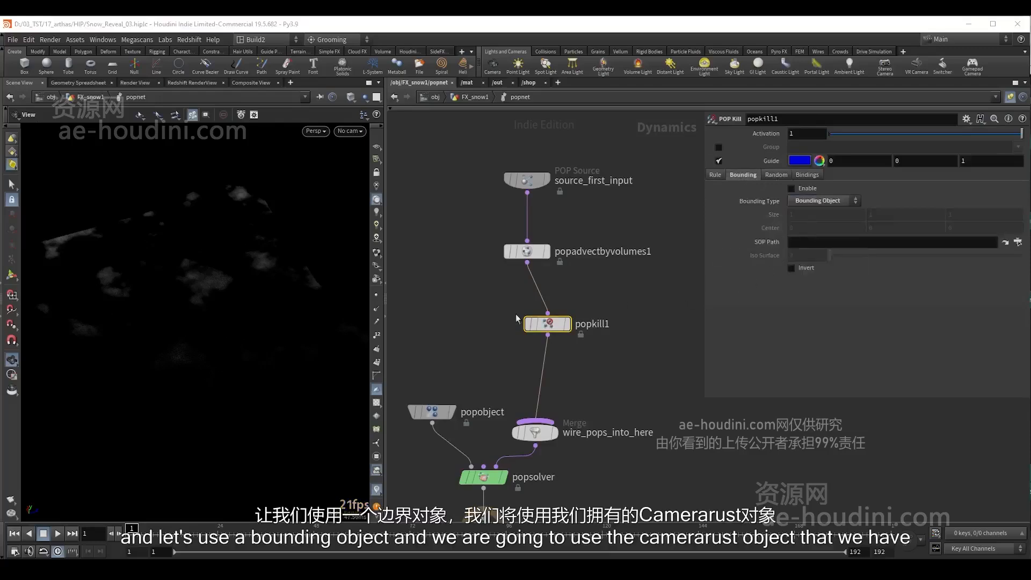
# - Go up to the FX_snow1 network, display the frust_cam1 camera frustum node and copy it for reference
pyautogui.press('u')
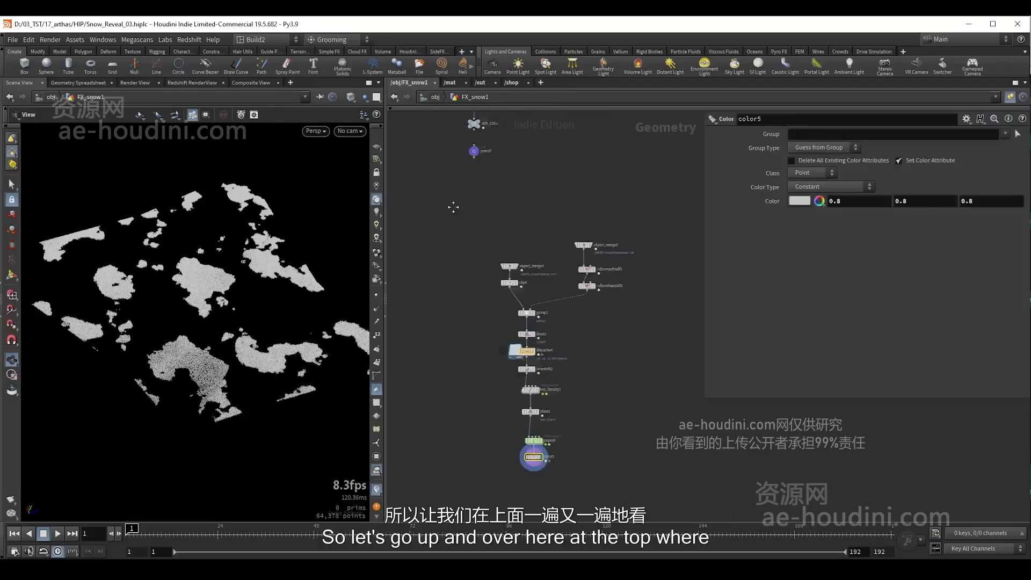
pyautogui.moveTo(453, 207); pyautogui.dragTo(542, 310, button='middle')
pyautogui.scroll(5, 543, 310)
pyautogui.moveTo(522, 272); pyautogui.dragTo(583, 317)
pyautogui.press('r')
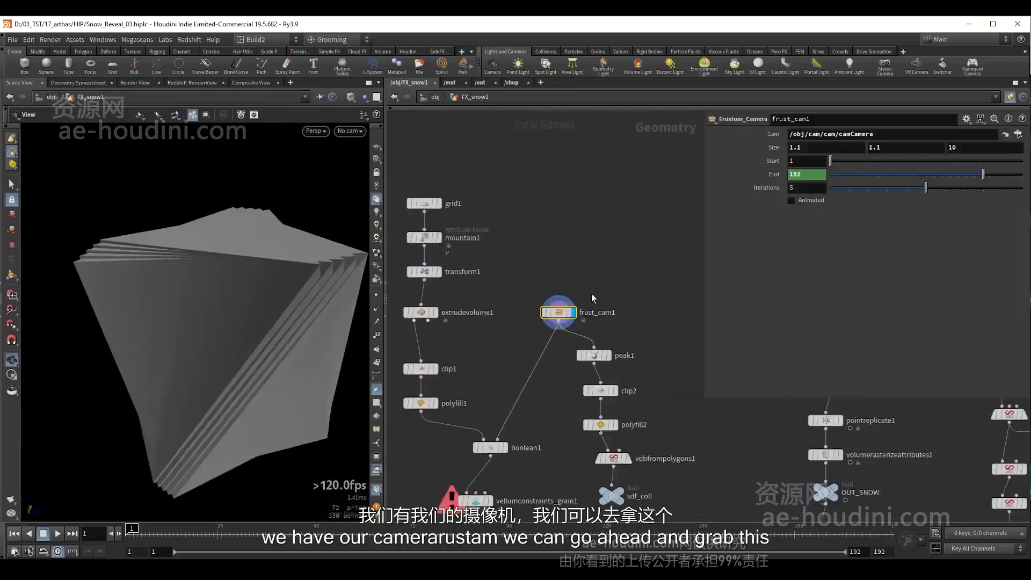
# - Back inside popnet, set popkill1's SOP path to /obj/FX_snow1/frust_cam1 and enable its bounding rule
pyautogui.scroll(-4, 565, 406)
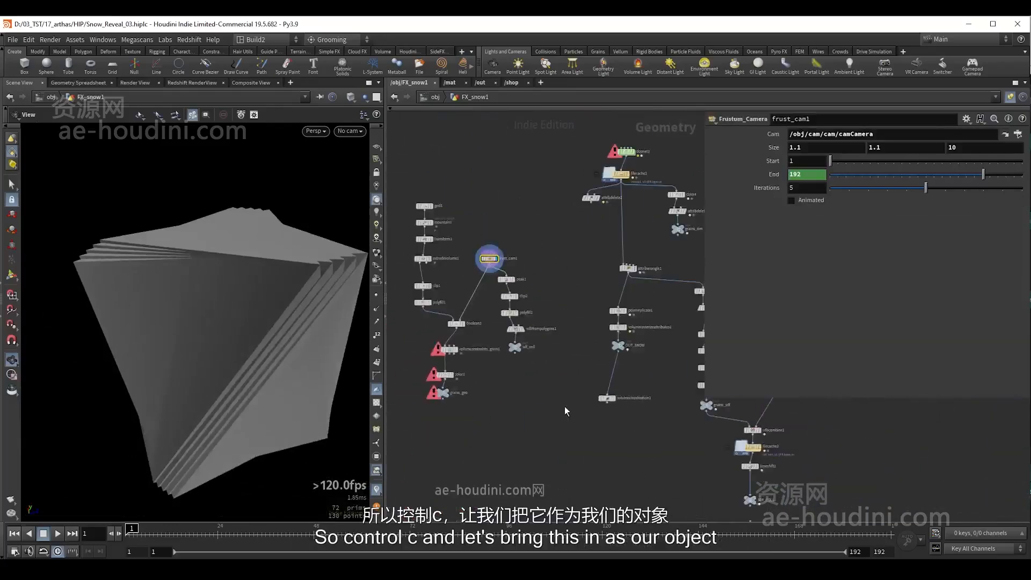
pyautogui.moveTo(565, 406); pyautogui.dragTo(497, 364, button='middle')
pyautogui.scroll(2, 497, 364)
pyautogui.moveTo(512, 427); pyautogui.dragTo(446, 291, button='middle')
pyautogui.scroll(1, 446, 291)
pyautogui.moveTo(464, 415); pyautogui.dragTo(479, 299, button='middle')
pyautogui.scroll(1, 480, 299)
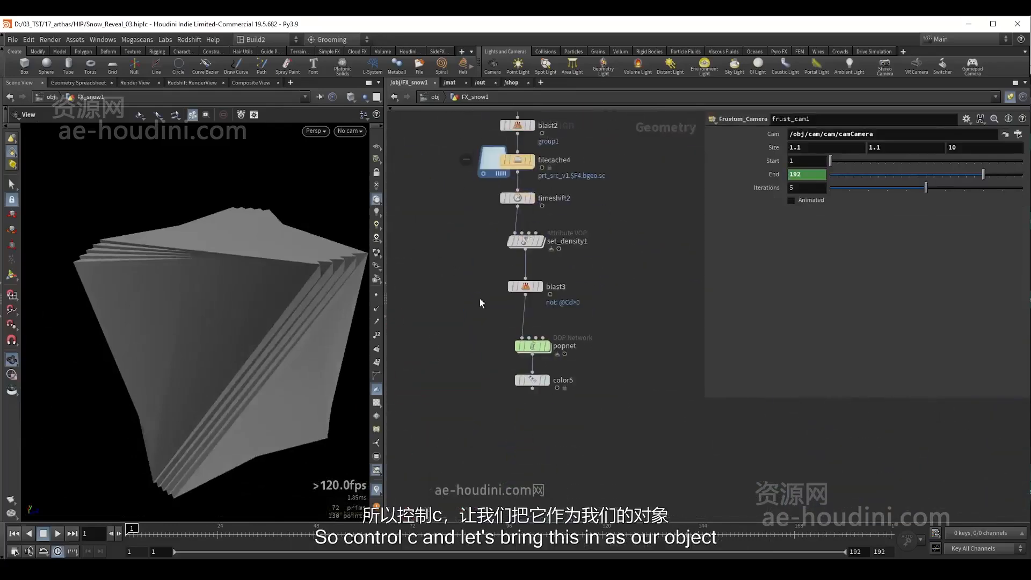
pyautogui.doubleClick(532, 345)
pyautogui.click(830, 242)
pyautogui.write('/obj/FX_snow1/frust_cam1')
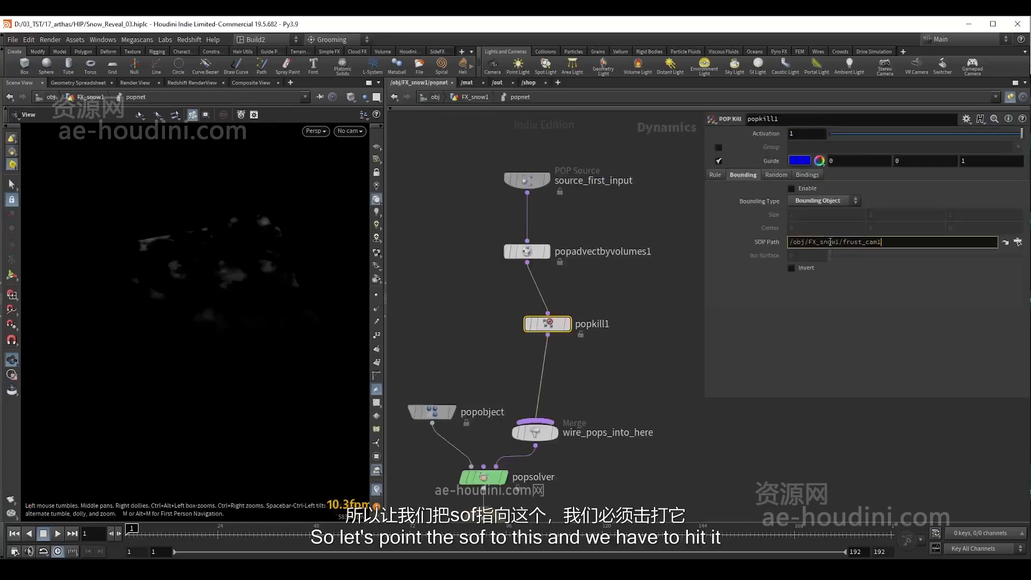
pyautogui.press('Return')
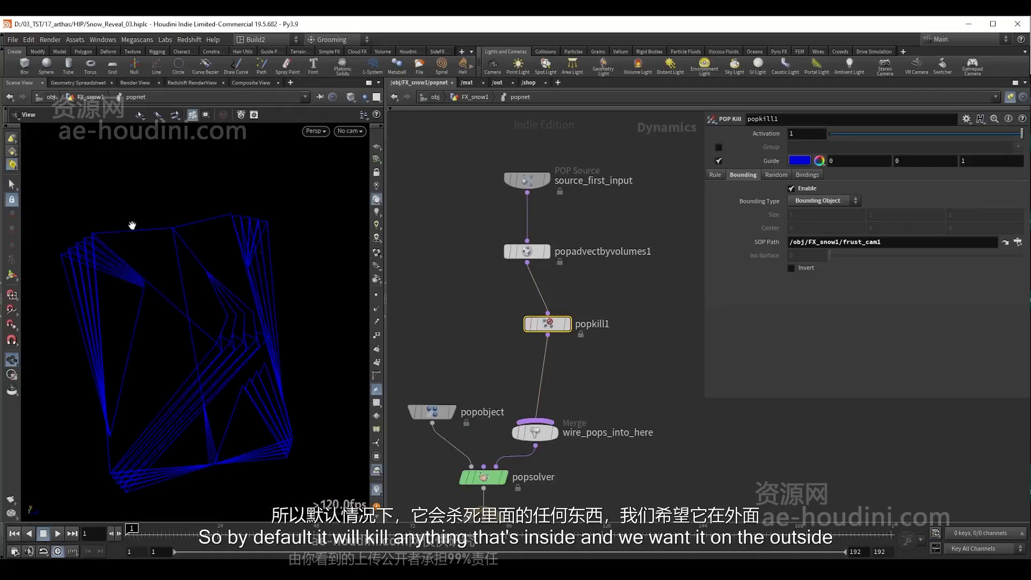
# - Invert popkill1's bounding so particles outside the frustum are killed, and turn off its guide display
pyautogui.click(798, 268)
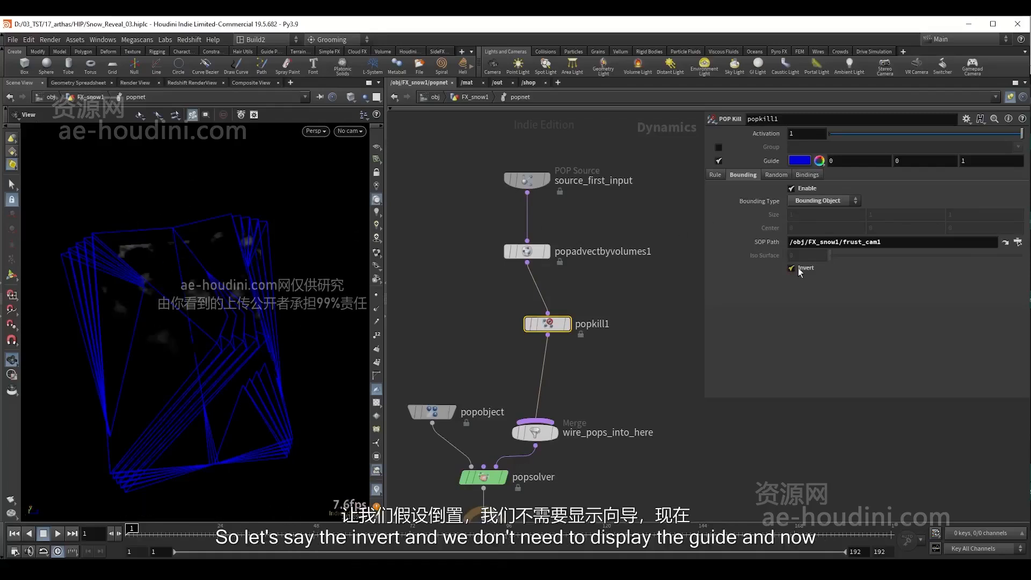
pyautogui.click(719, 161)
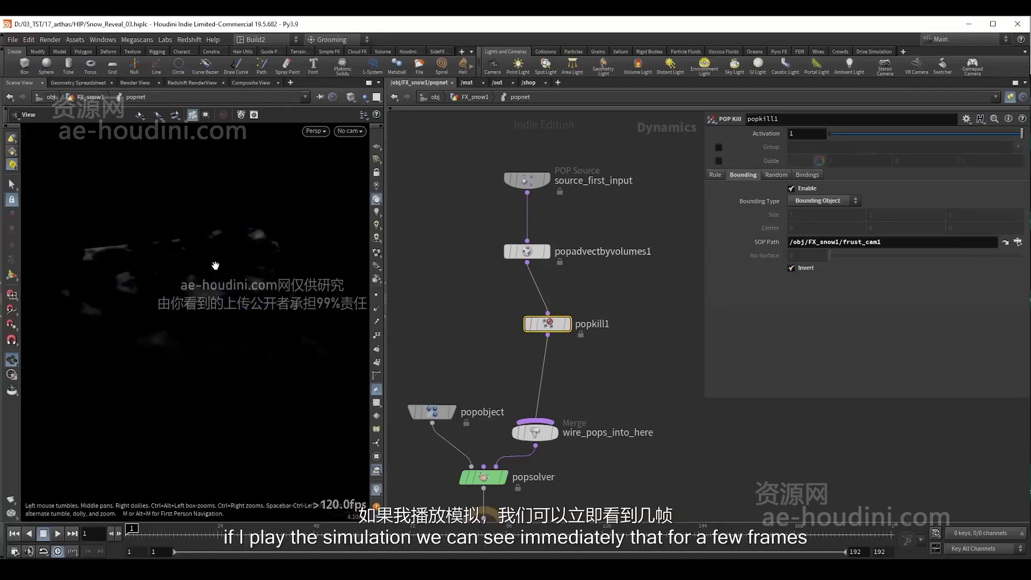
# - Play the simulation through its early frames, examining the particle motion and the age-based expression on popadvectbyvolumes1
pyautogui.click(149, 530)
pyautogui.moveTo(149, 530); pyautogui.dragTo(156, 532)
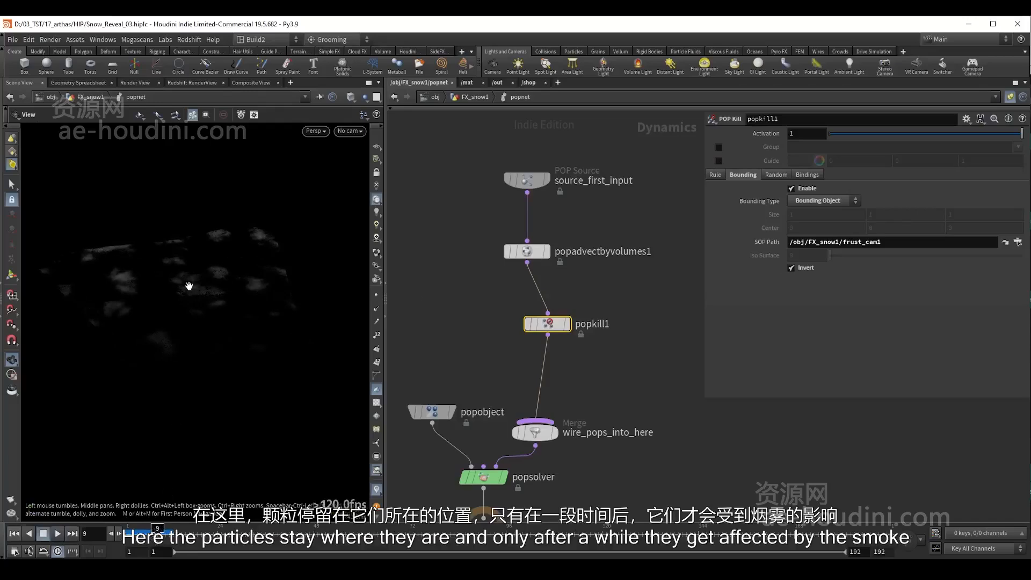
pyautogui.press('Up')
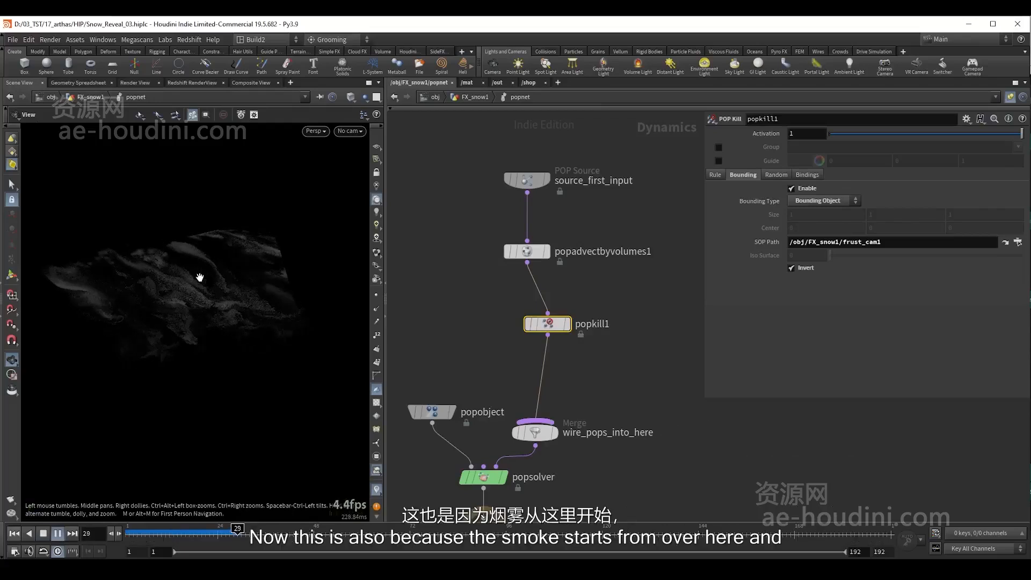
pyautogui.press('Up')
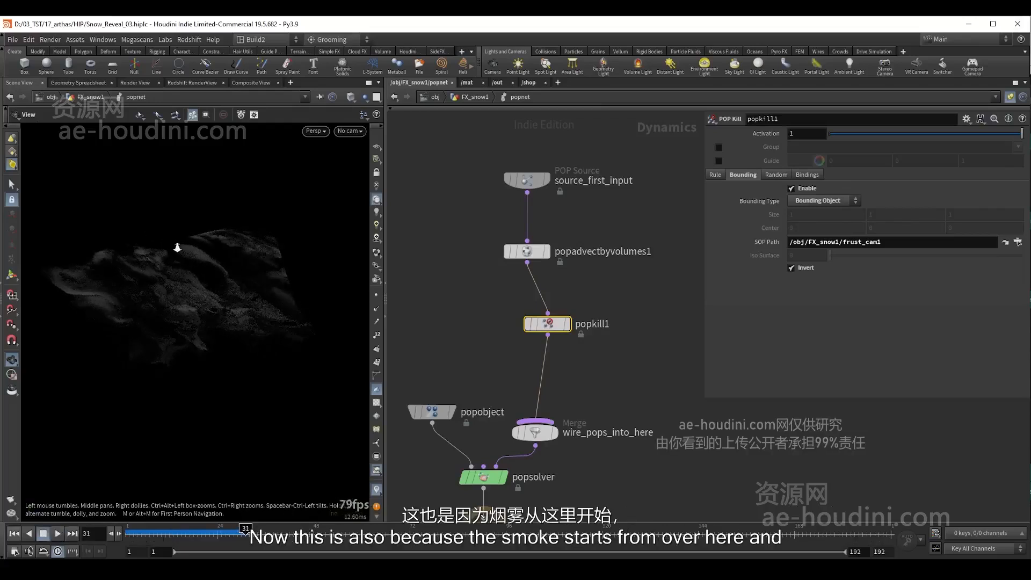
pyautogui.moveTo(177, 248); pyautogui.dragTo(162, 266, button='right')
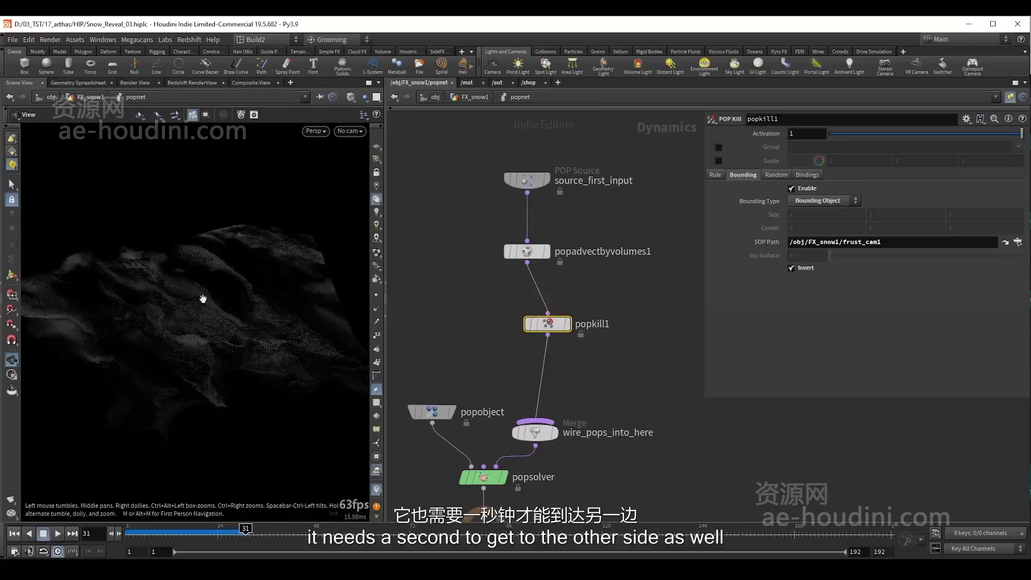
pyautogui.moveTo(212, 292); pyautogui.dragTo(214, 266)
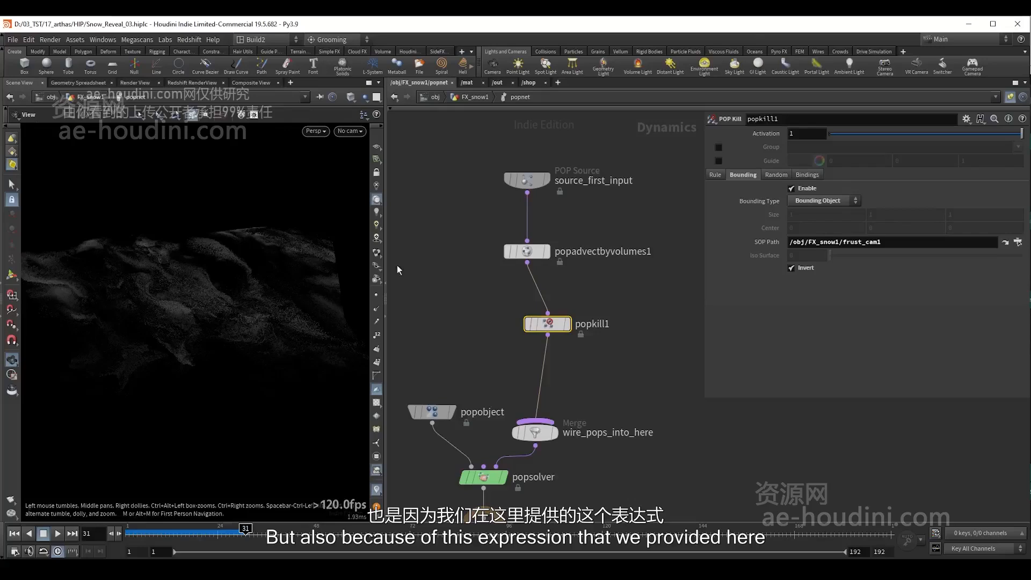
pyautogui.click(524, 253)
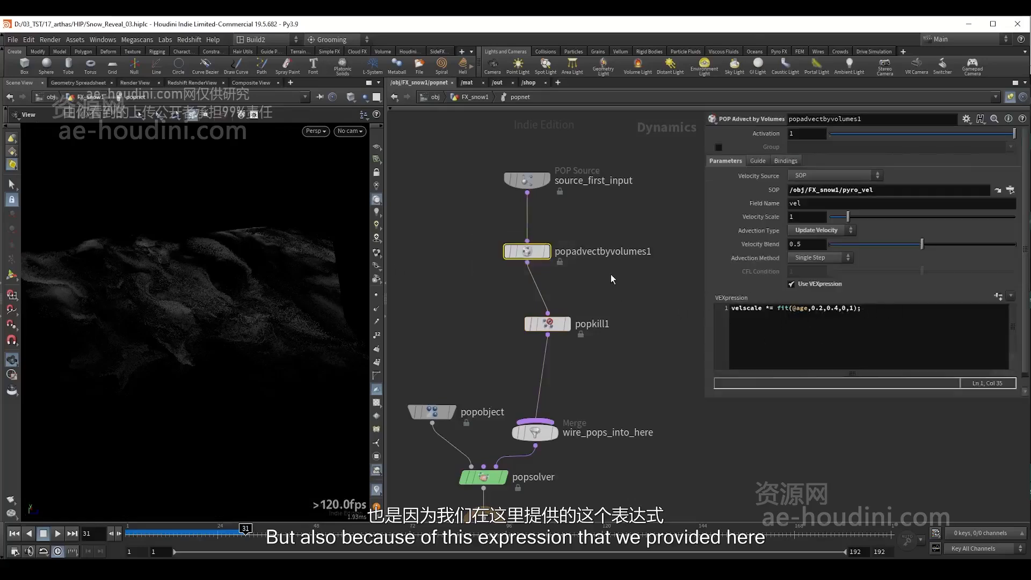
pyautogui.moveTo(229, 294); pyautogui.dragTo(216, 268)
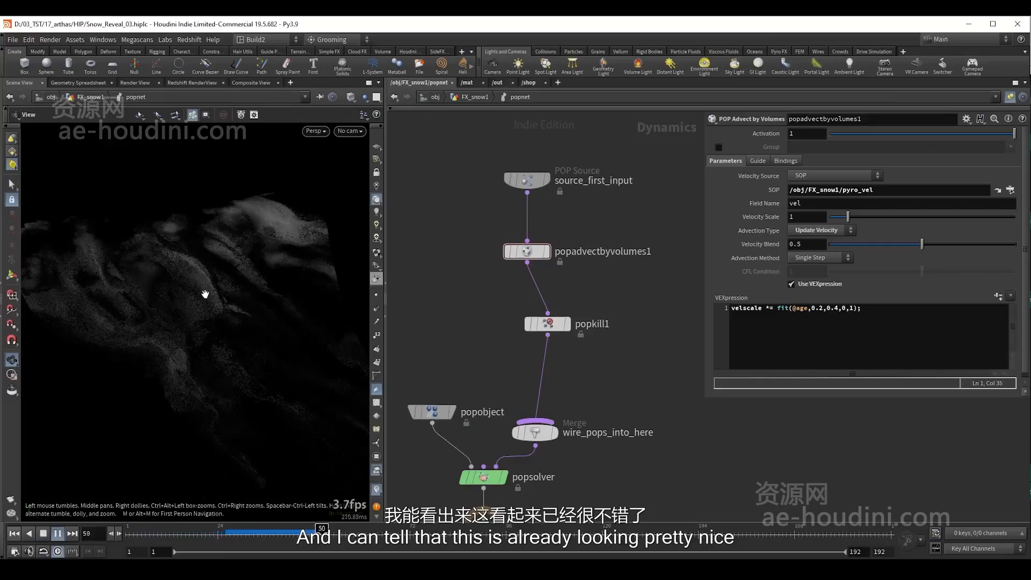
# - Set the viewport background color scheme to Light in the display options
pyautogui.press('d')
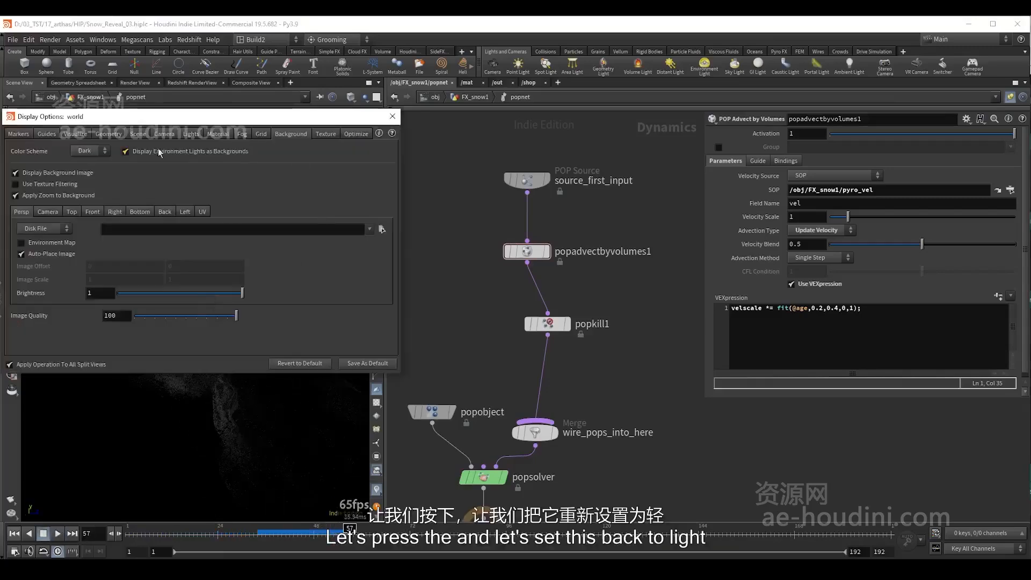
pyautogui.click(82, 162)
pyautogui.click(392, 116)
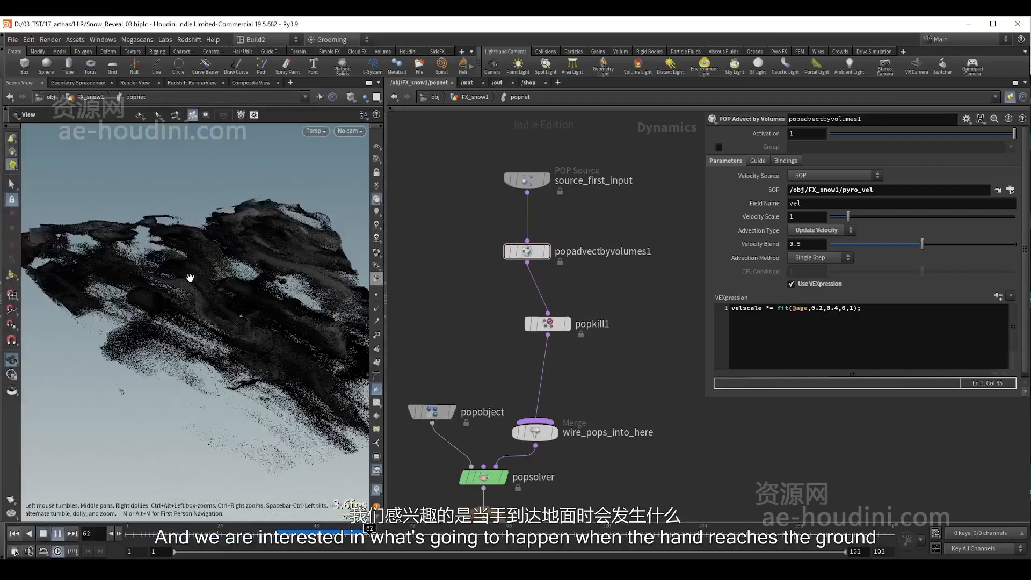
# - Scrub back and play the simulation up to frame 87 to examine the particles as the hand reaches the ground
pyautogui.moveTo(376, 533); pyautogui.dragTo(333, 533)
pyautogui.press('Up')
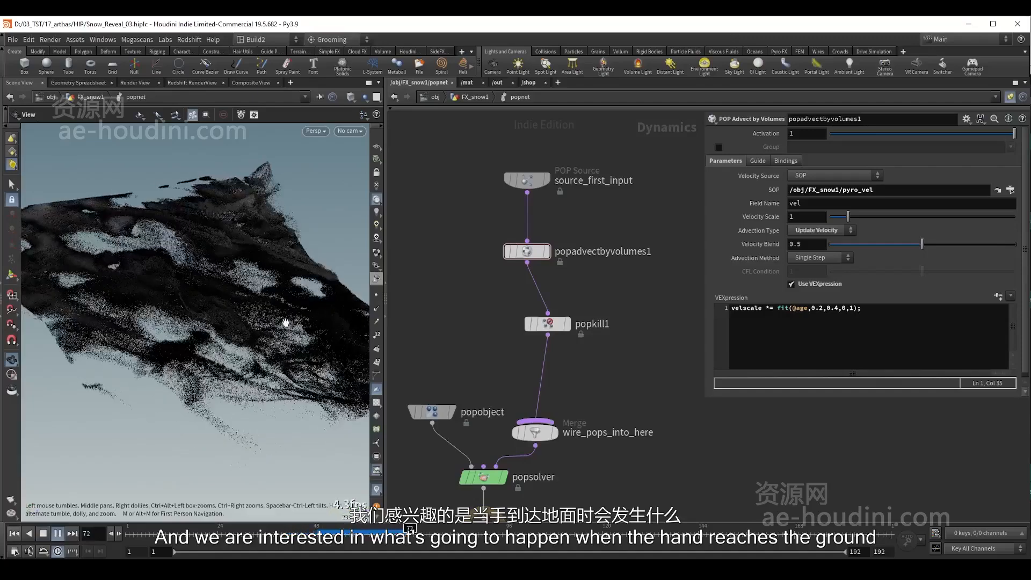
pyautogui.press('Up')
pyautogui.moveTo(283, 324)
pyautogui.mouseDown()
pyautogui.moveTo(233, 318)
pyautogui.moveTo(266, 327)
pyautogui.mouseUp()
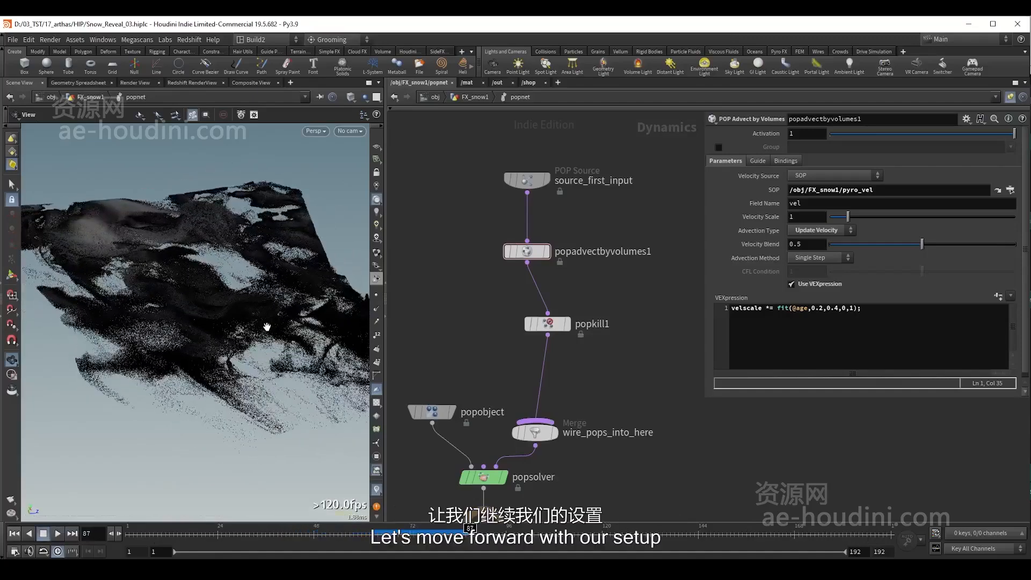